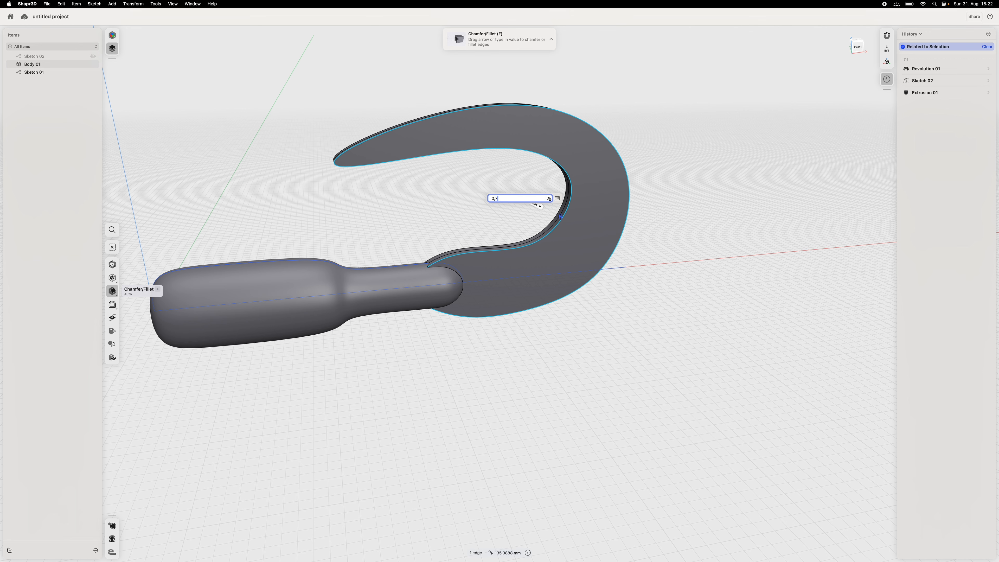
- Try to fillet the hook's front outline edge by 0.7 mm, and round its rear outline edge by a small freehand amount
key("Return")
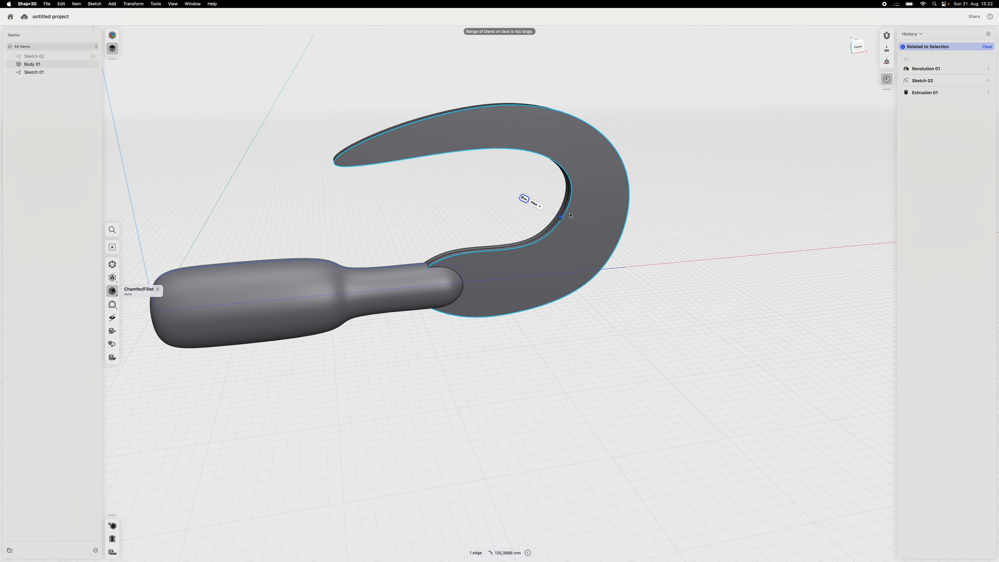
right_click_drag(349, 217, 357, 159)
left_click_drag(357, 158, 348, 151)
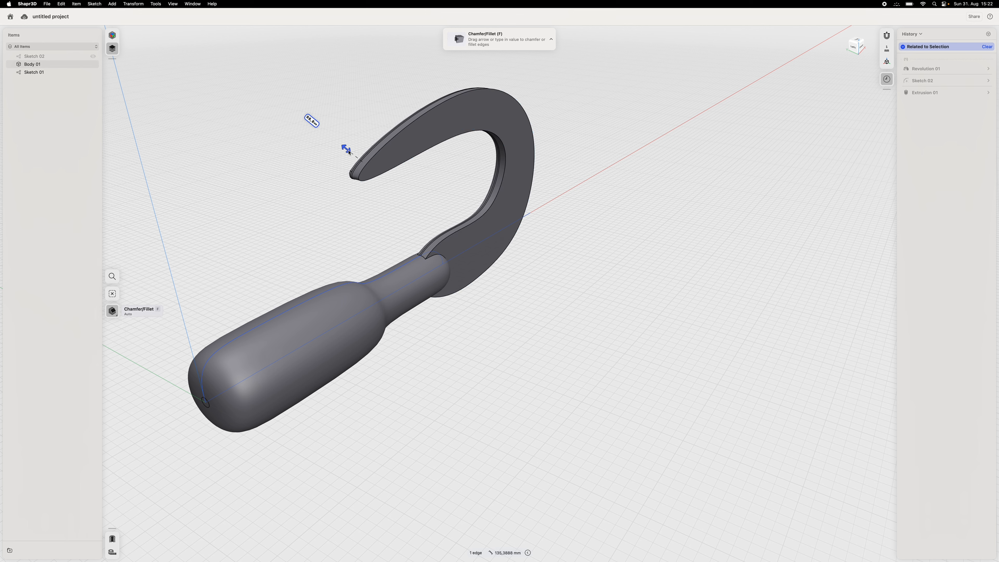
left_click_drag(348, 152, 348, 151)
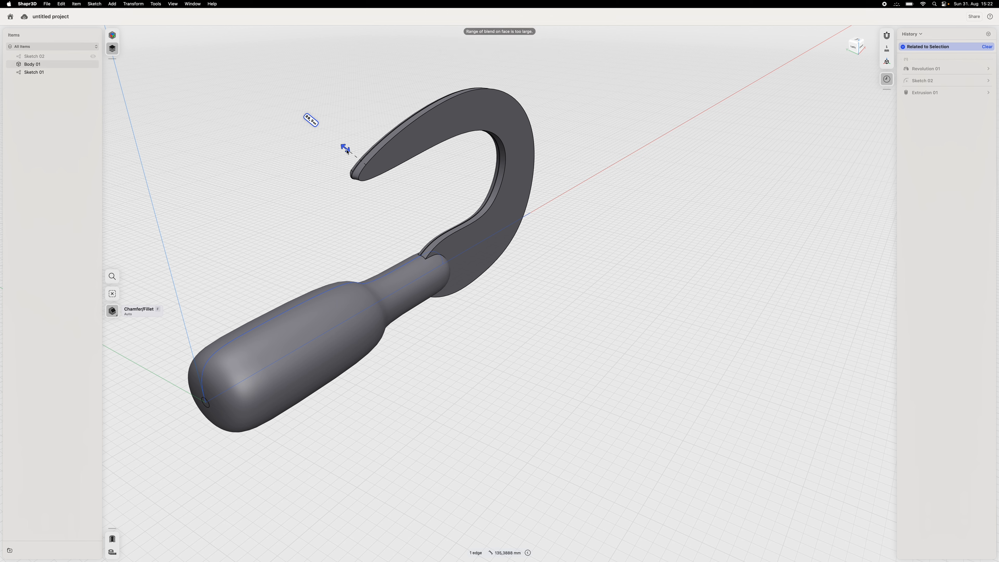
left_click_drag(347, 151, 347, 151)
- Fillet the front outline edge of the hook blade with a 0.4 mm radius
left_click(410, 123)
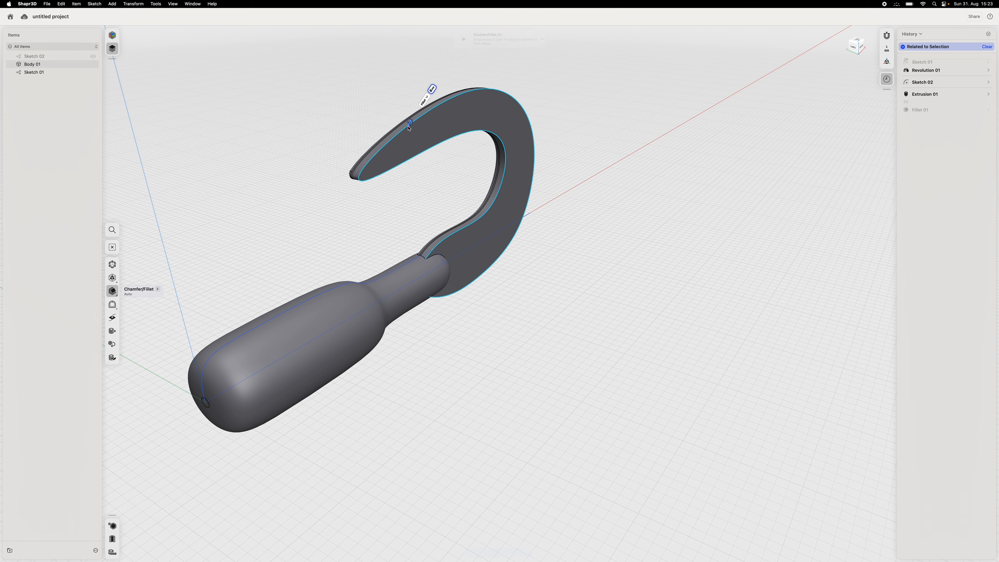
left_click_drag(410, 123, 411, 120)
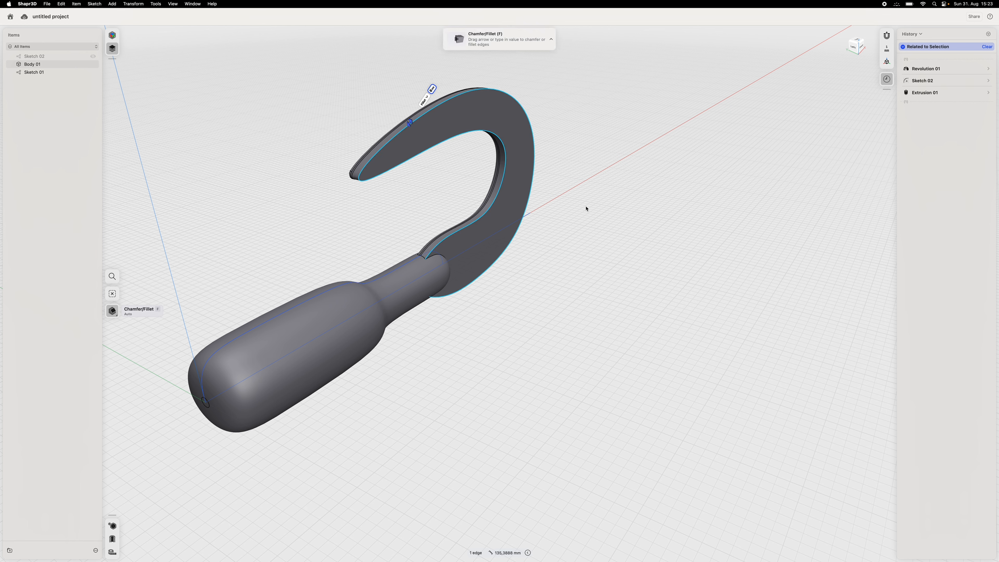
type("0,")
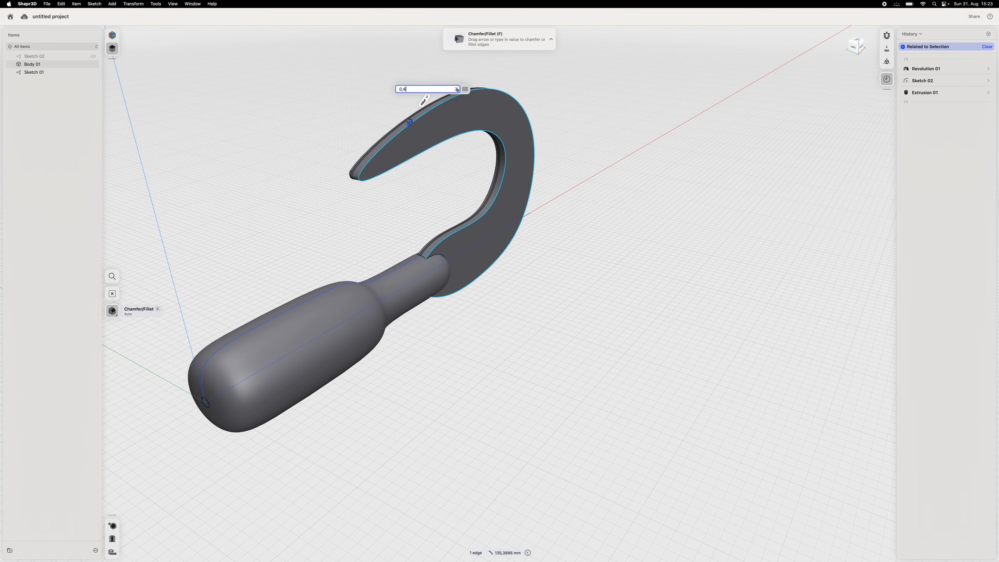
type("4")
key("Return")
- Undo the last two fillets on the hook
right_click_drag(315, 121, 351, 128)
left_click(351, 134)
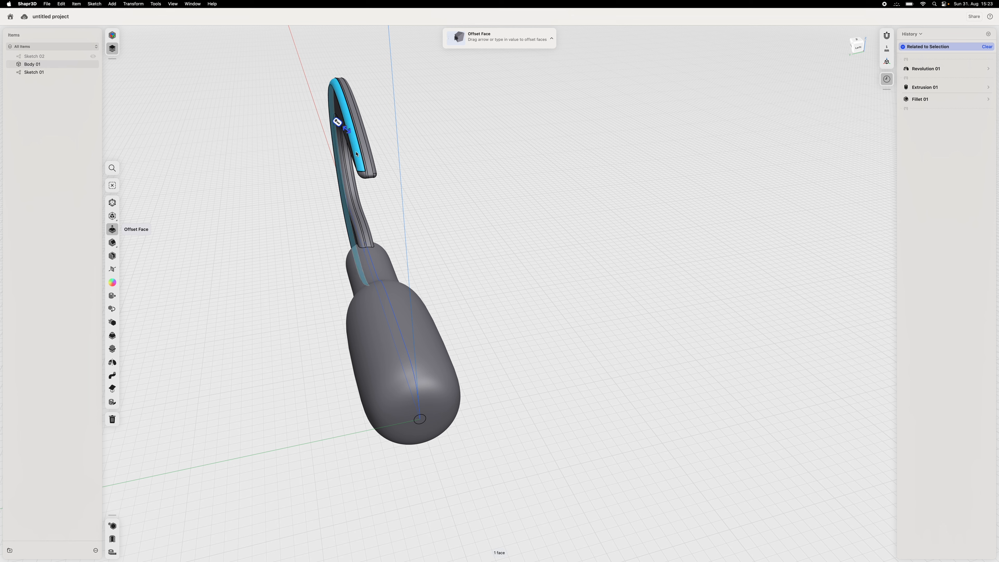
right_click_drag(522, 203, 504, 201)
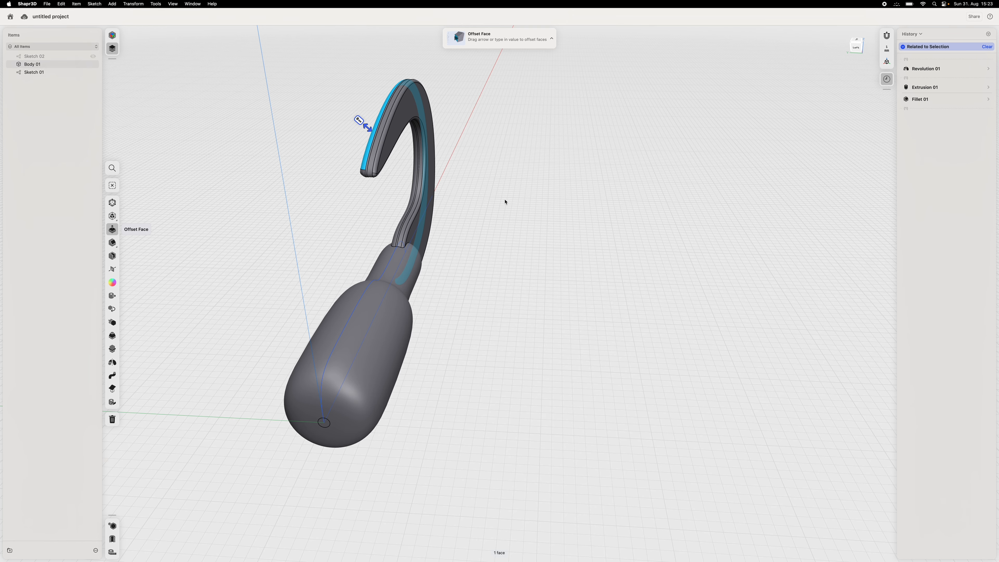
key("super+z")
key("super+z")
- Fillet the hook's rear outline edge by a small freehand amount and its front outline edge by 0.4 mm
left_click(371, 126)
left_click_drag(368, 122, 364, 119)
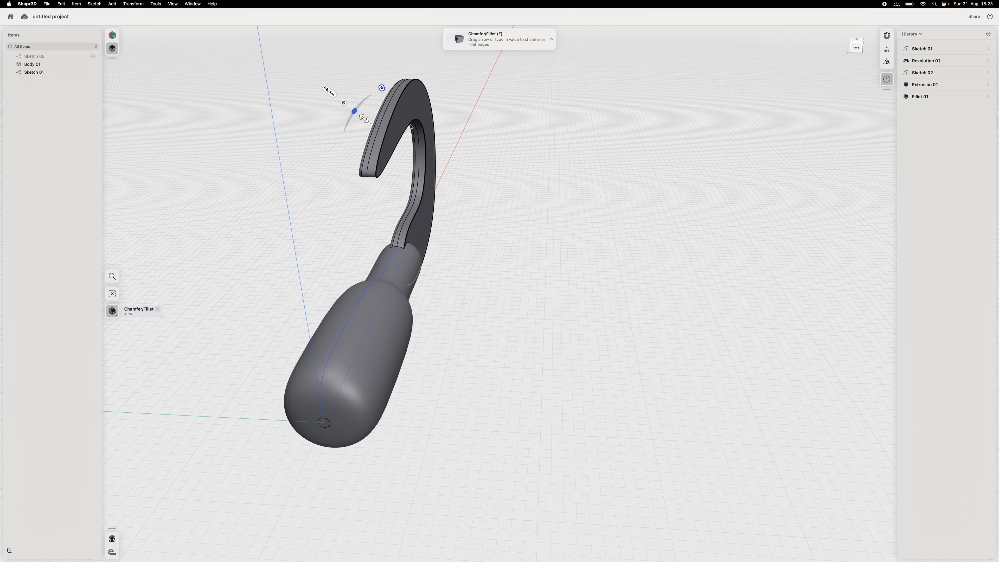
left_click(393, 113)
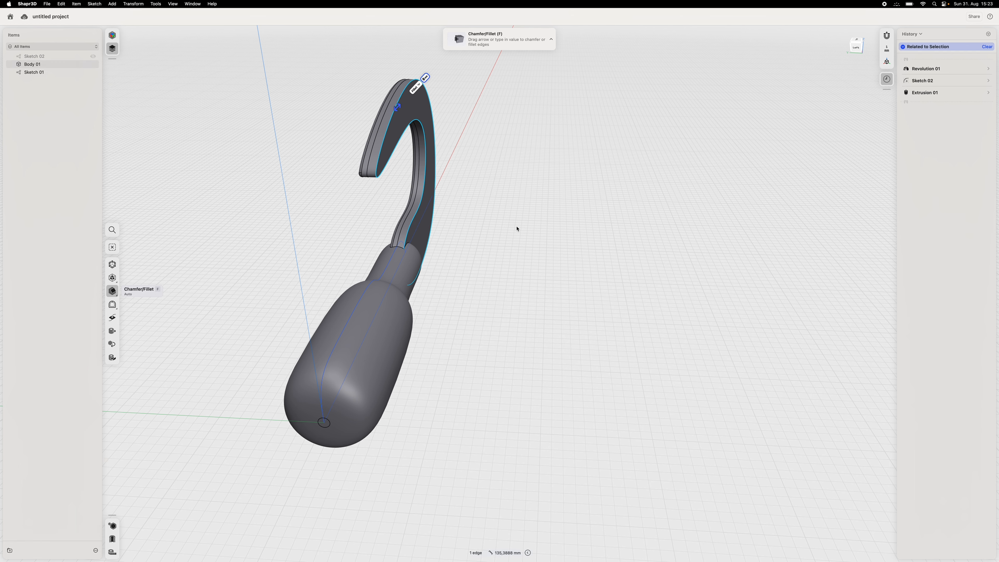
type("0,4")
key("Return")
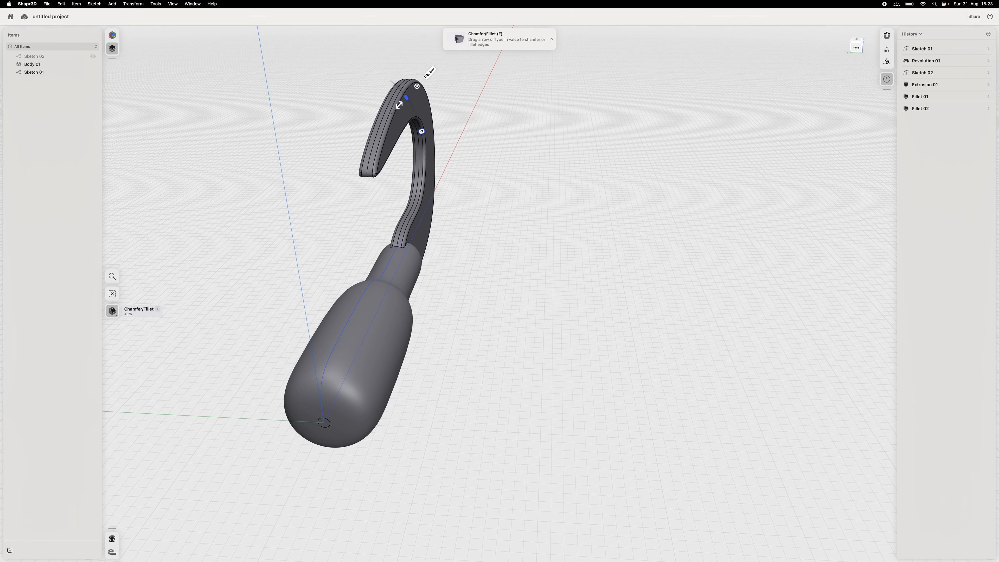
right_click_drag(552, 228, 506, 212)
scroll(524, 311, "down", 5)
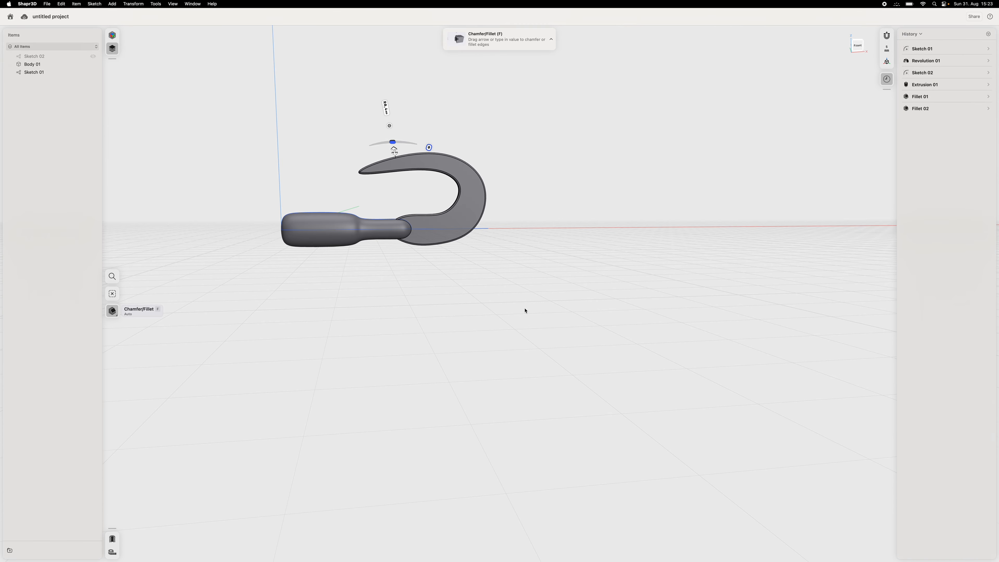
right_click_drag(568, 236, 729, 266)
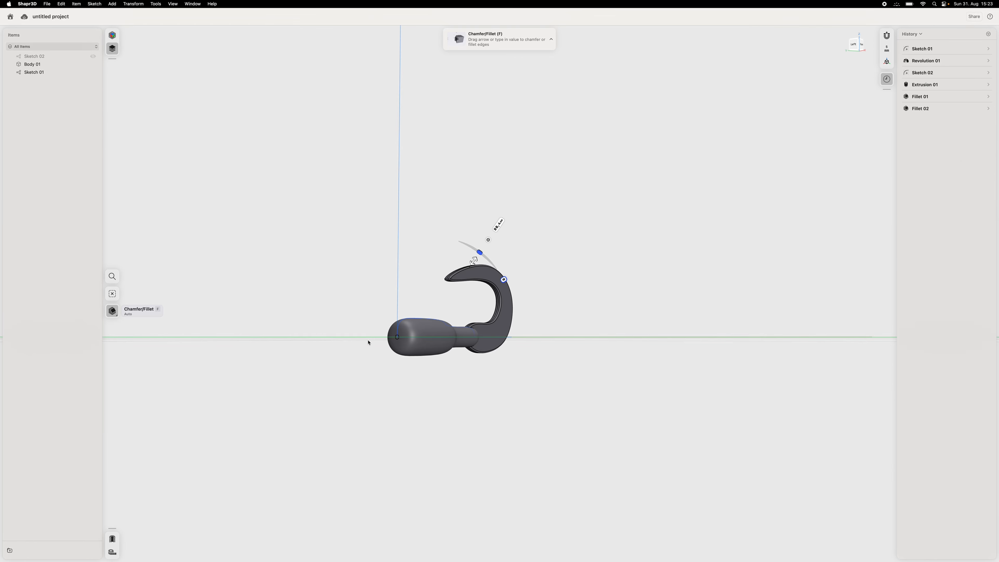
right_click_drag(738, 318, 727, 343)
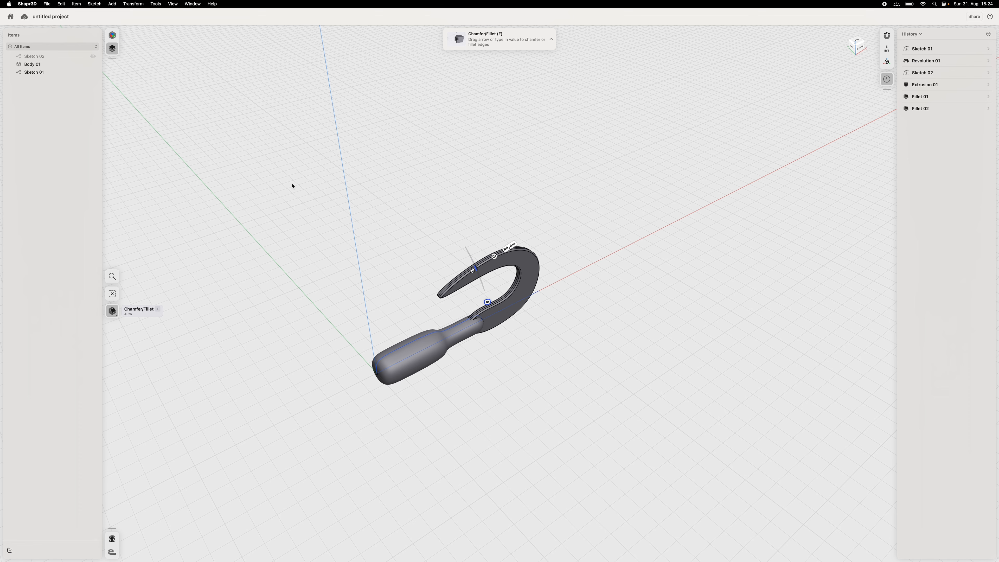
key("Escape")
- Sketch a 5 mm diameter circle centred on the origin, on the vertical plane at the handle's end
left_click(112, 282)
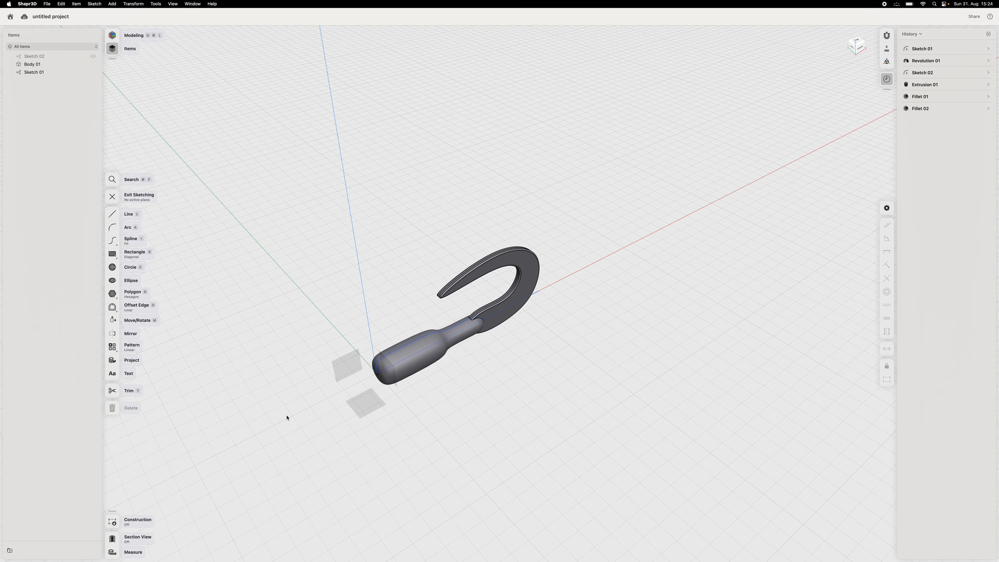
left_click(387, 336)
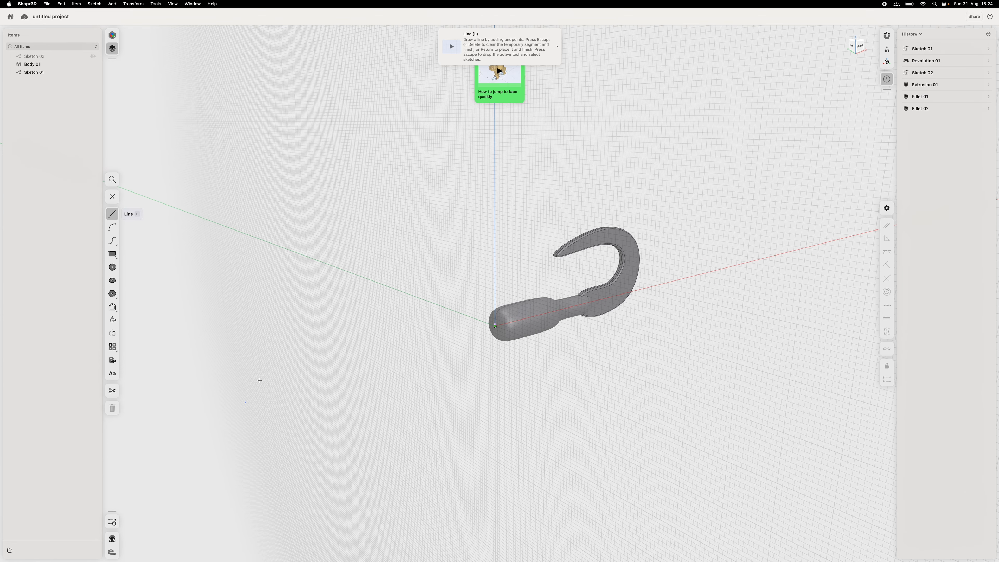
scroll(550, 349, "up", 5)
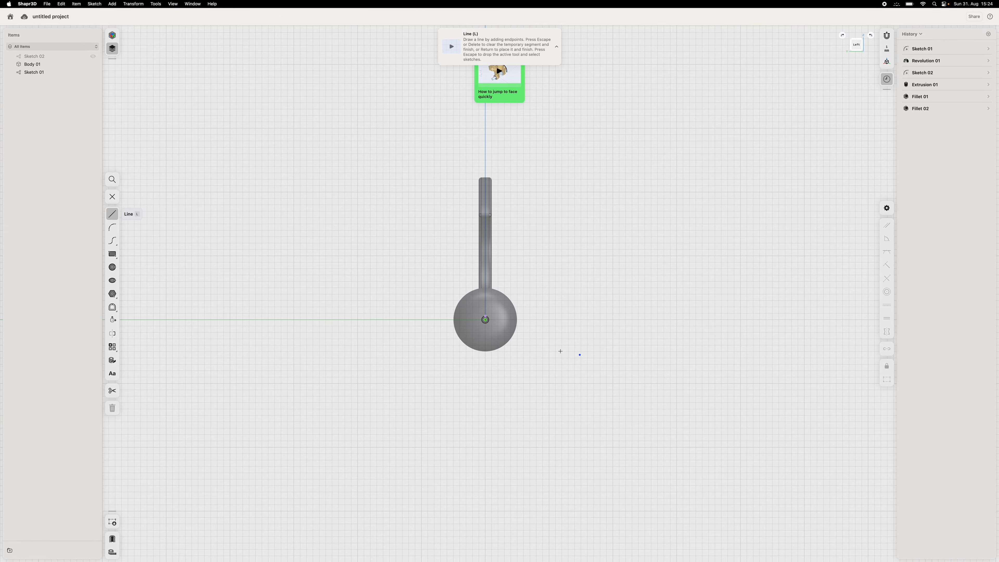
left_click(112, 267)
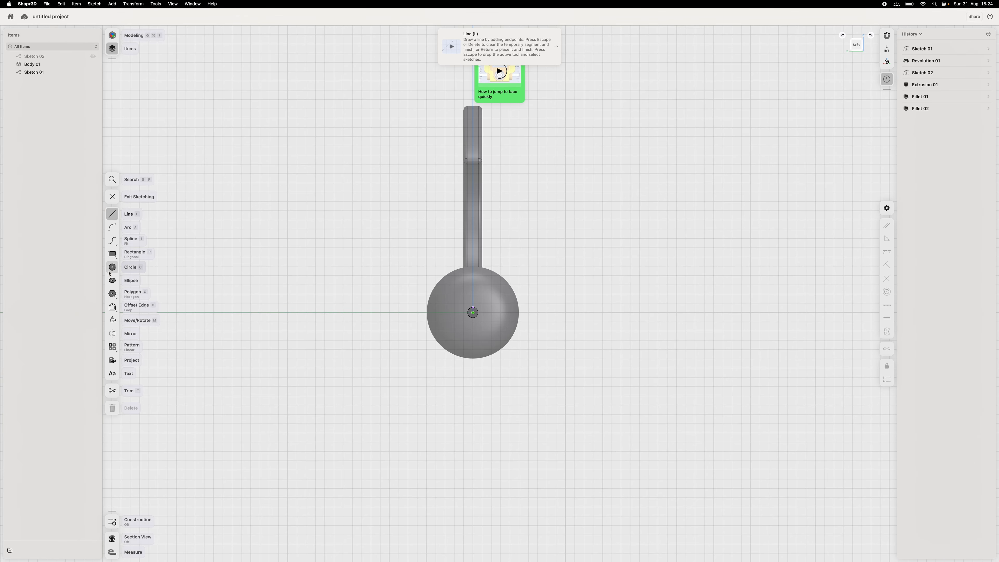
left_click(473, 313)
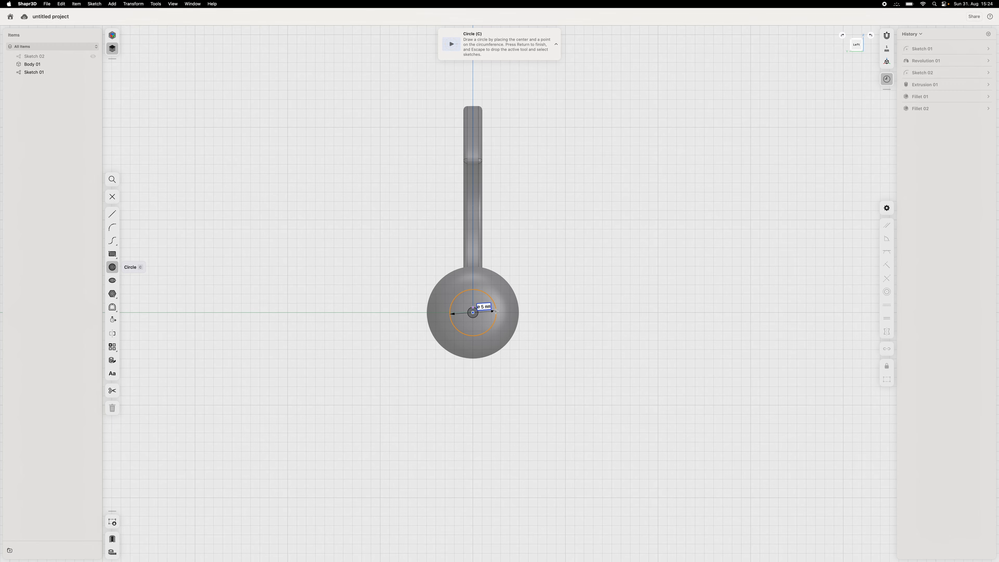
left_click(495, 311)
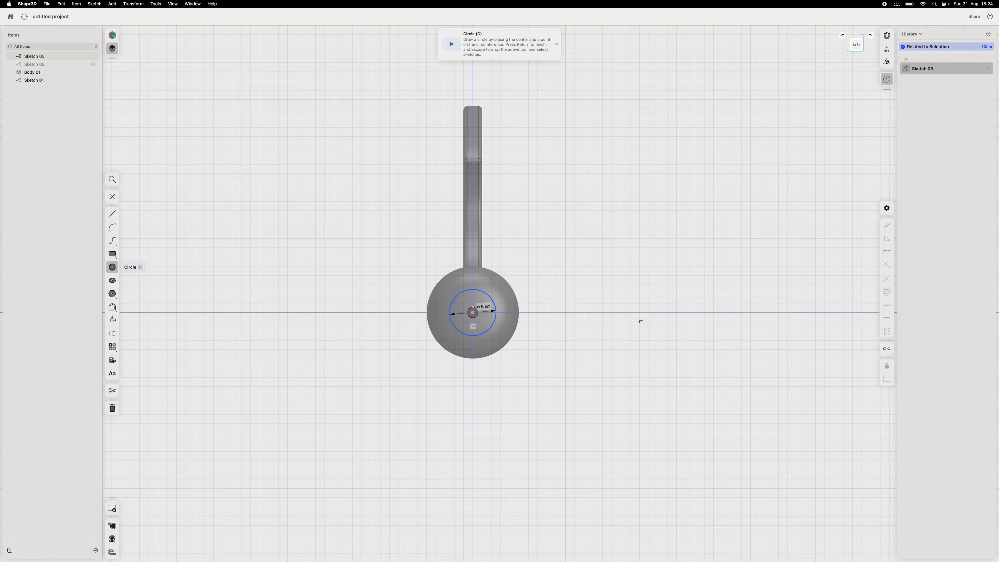
key("Escape")
- Try a shallow symmetric extrusion of the circle into the handle's end, and undo it together with the circle sketch
right_click_drag(653, 268, 475, 309)
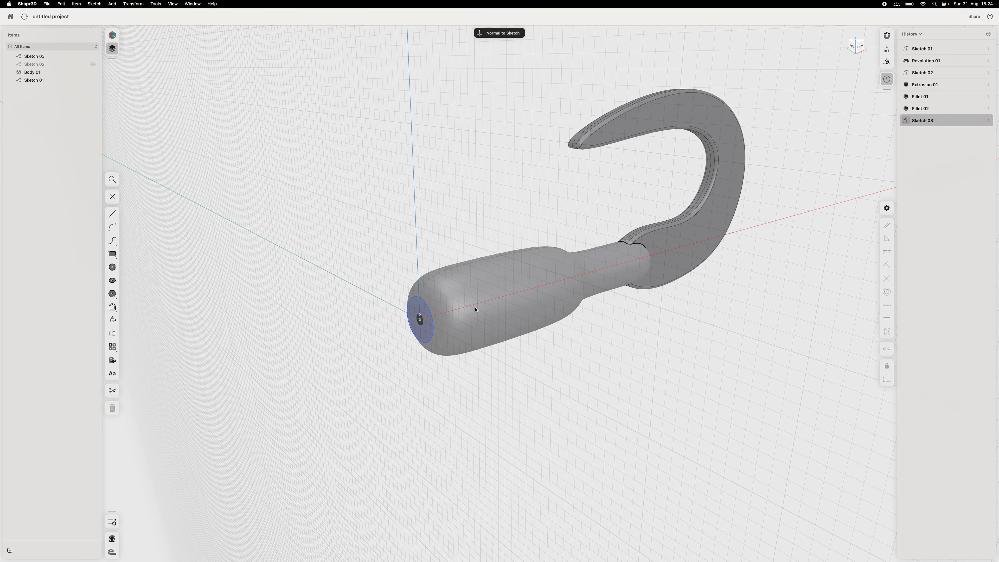
left_click(420, 321)
key("e")
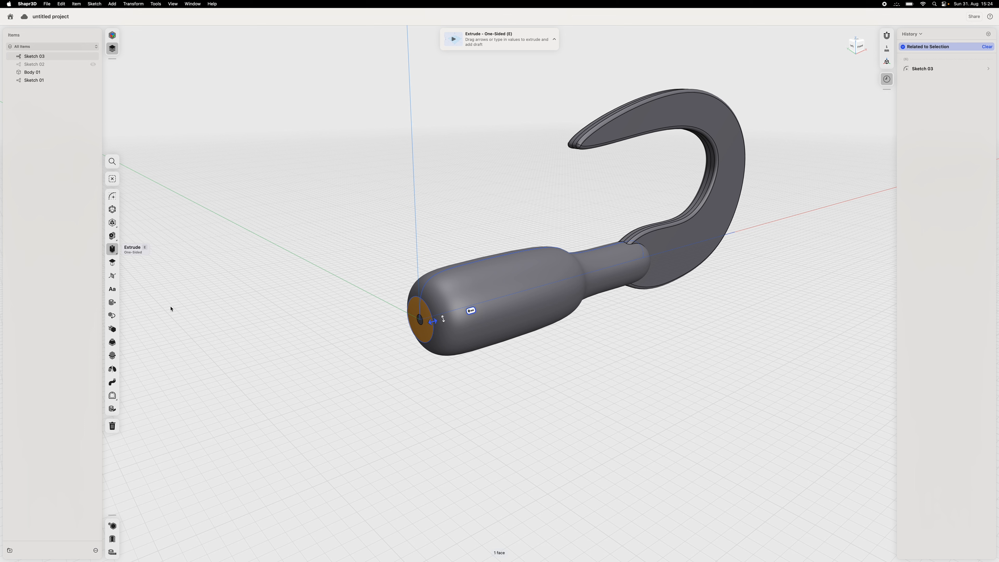
left_click(117, 254)
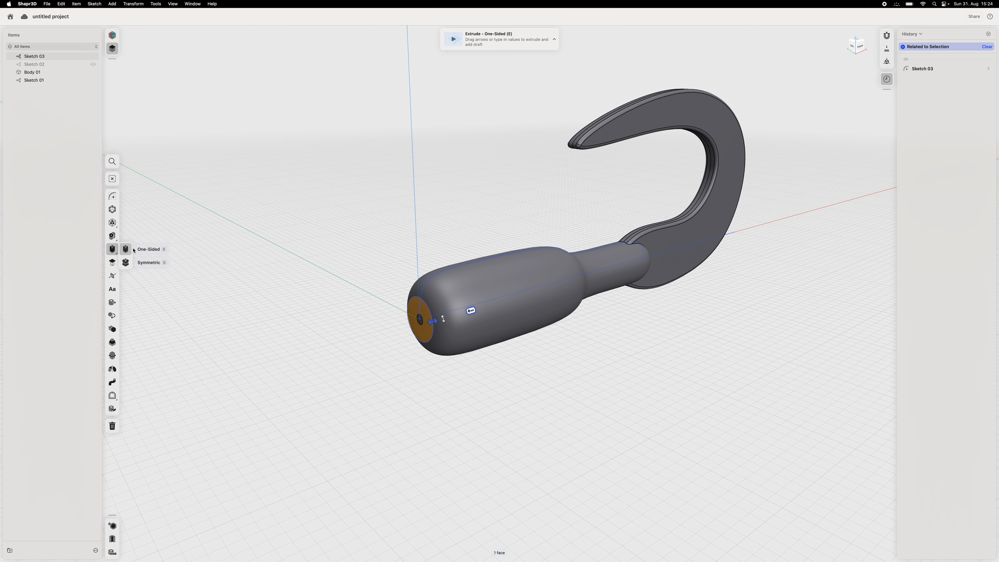
left_click(144, 262)
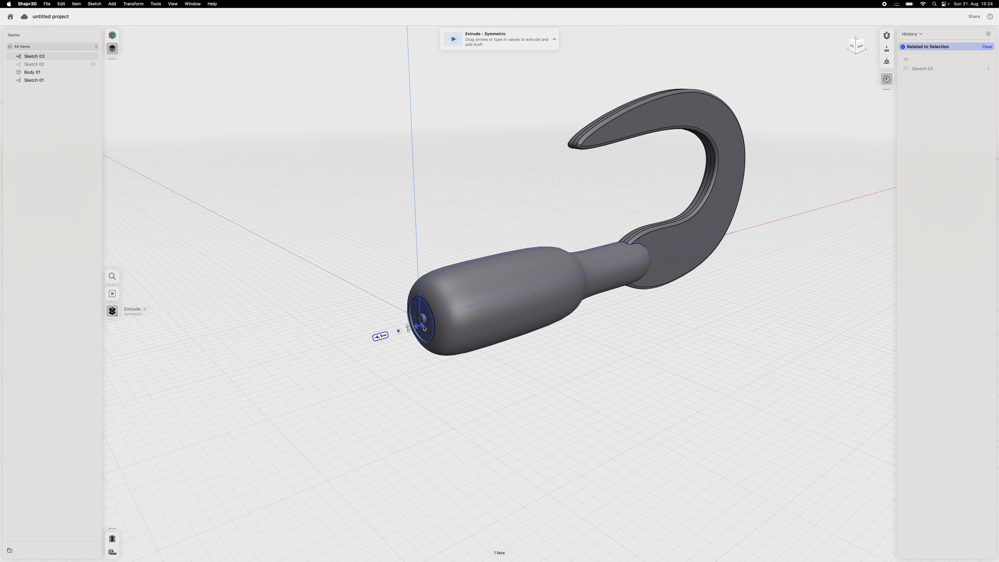
mouse_move(416, 325)
left_mouse_down()
mouse_move(441, 323)
mouse_move(387, 338)
mouse_move(427, 324)
left_mouse_up()
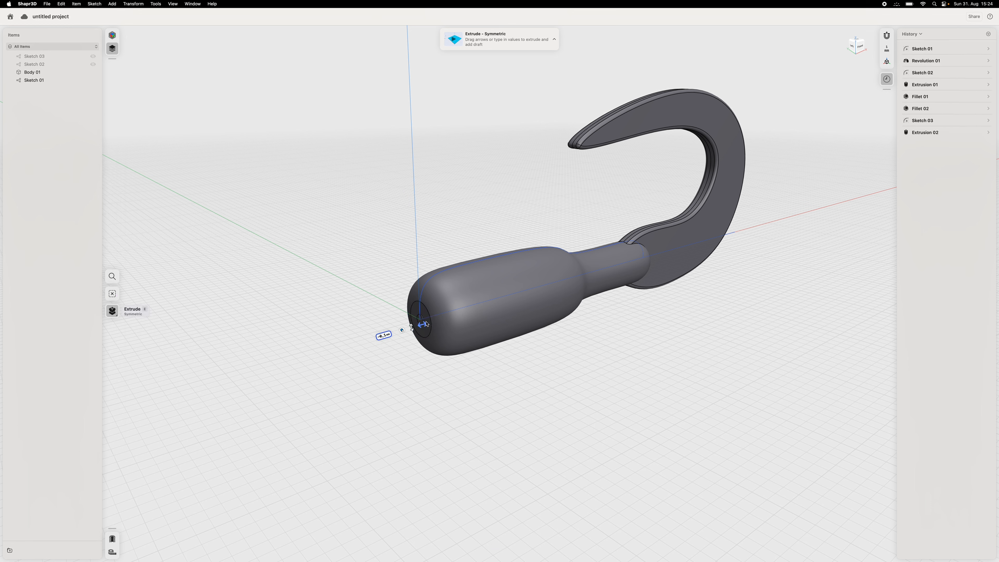
key("Escape")
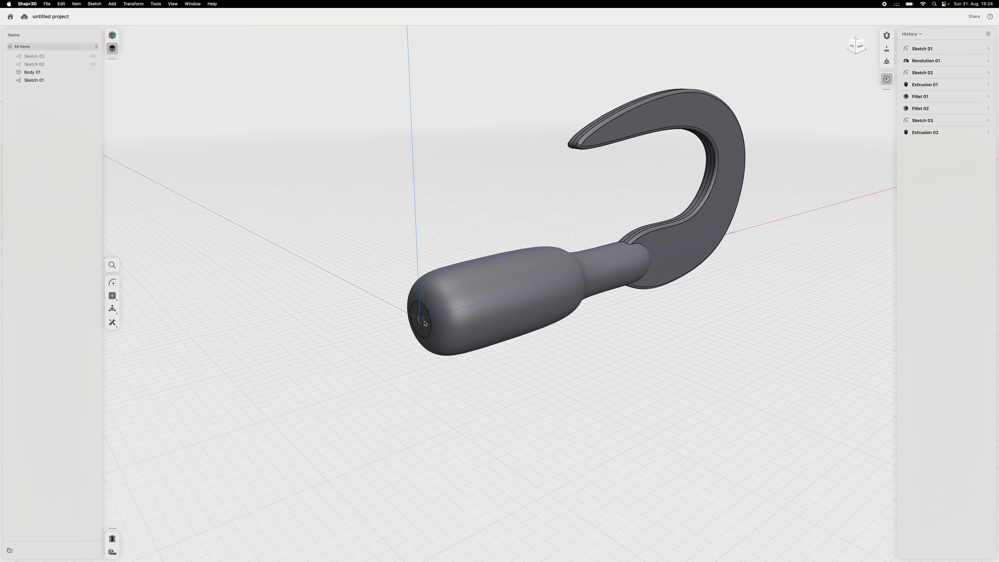
key("super+z")
key("super+z")
- Sketch a 5 mm diameter circle on the small flat face at the handle's end, centred on the origin
left_click(420, 320)
right_click_drag(401, 391, 405, 393)
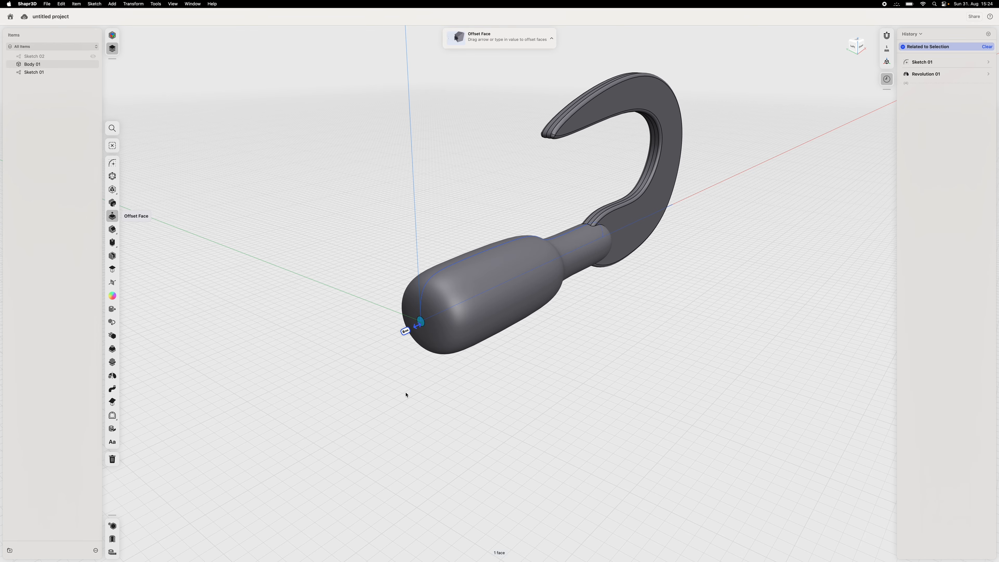
left_click(112, 163)
scroll(521, 325, "down", 5)
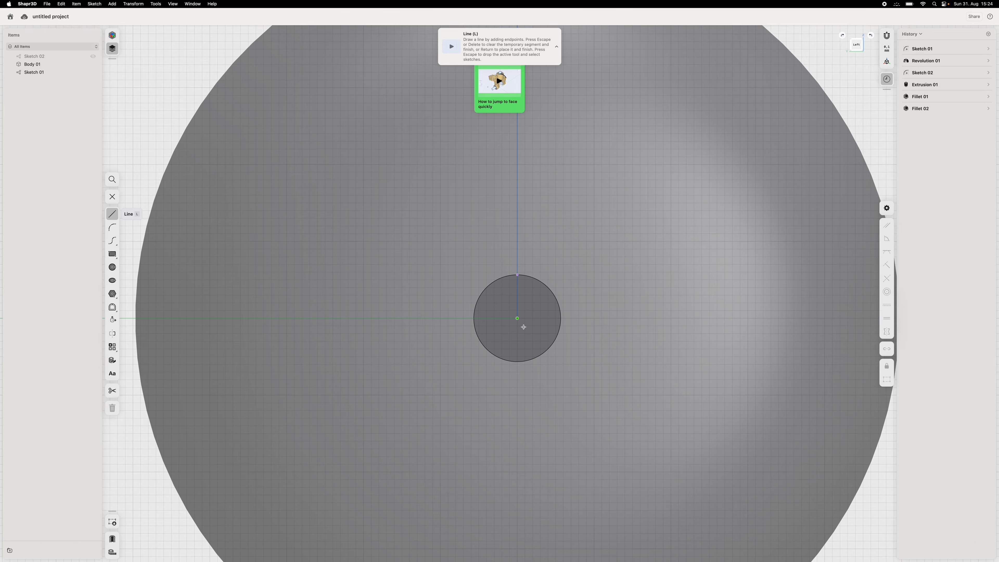
scroll(481, 316, "down", 3)
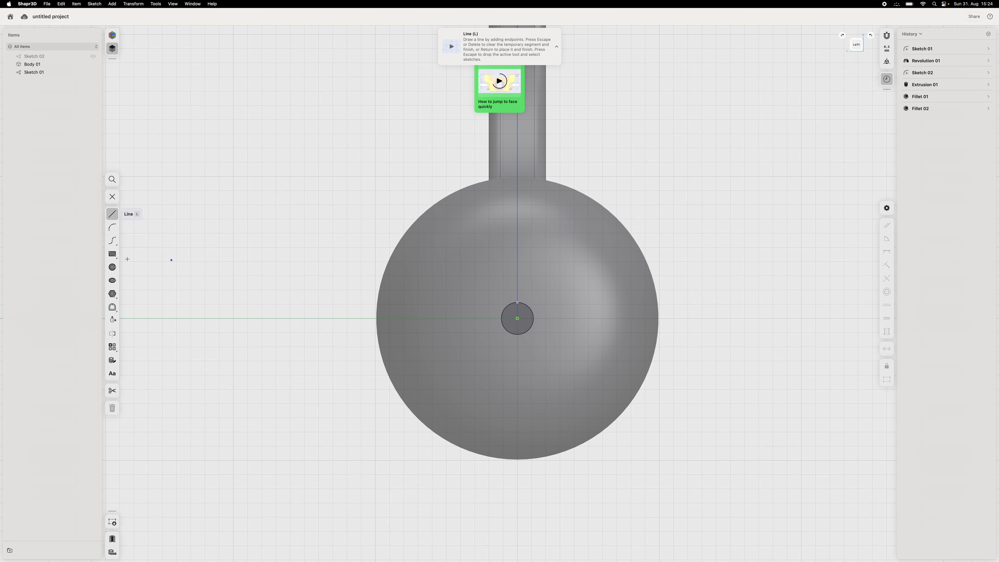
left_click(112, 267)
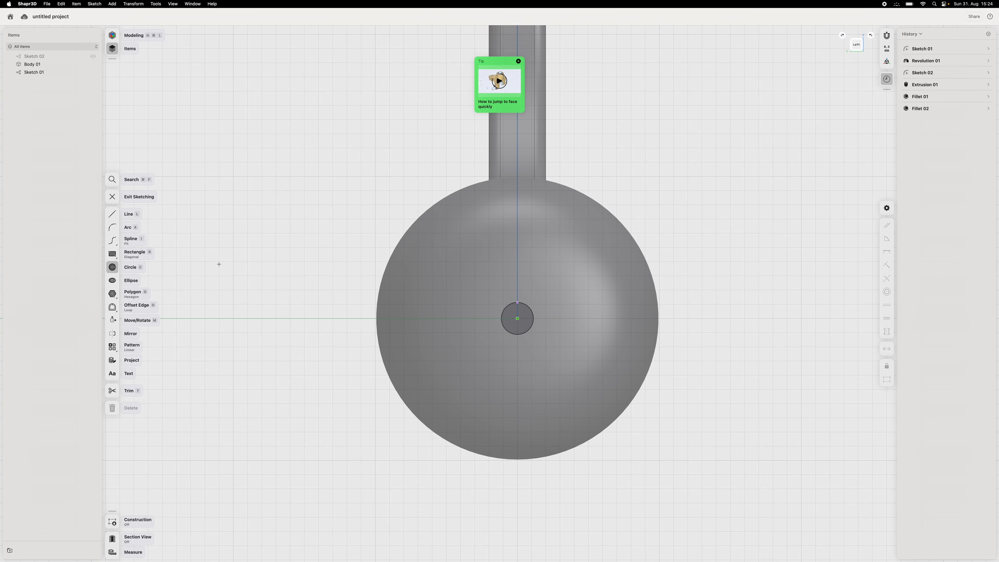
left_click(517, 319)
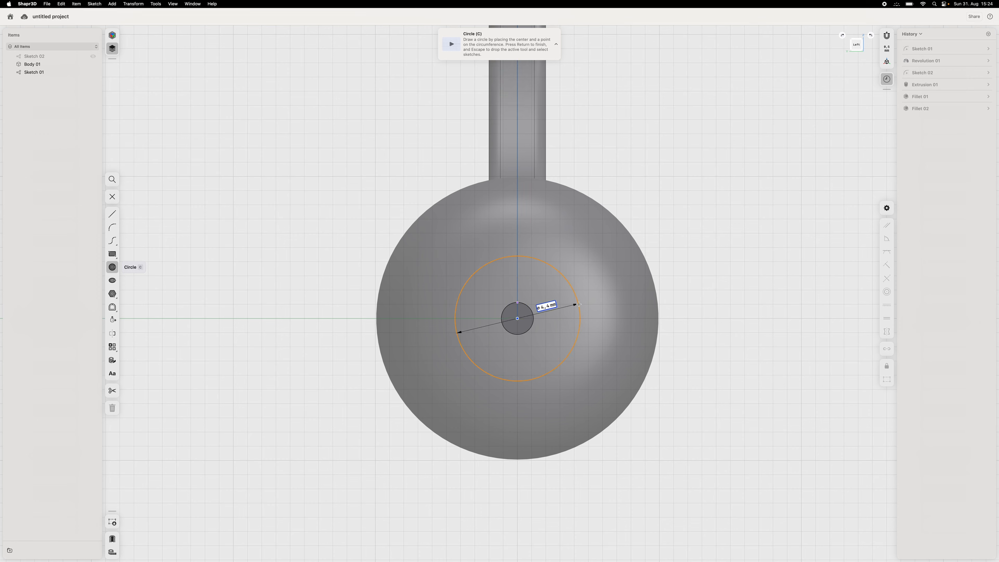
left_click(588, 318)
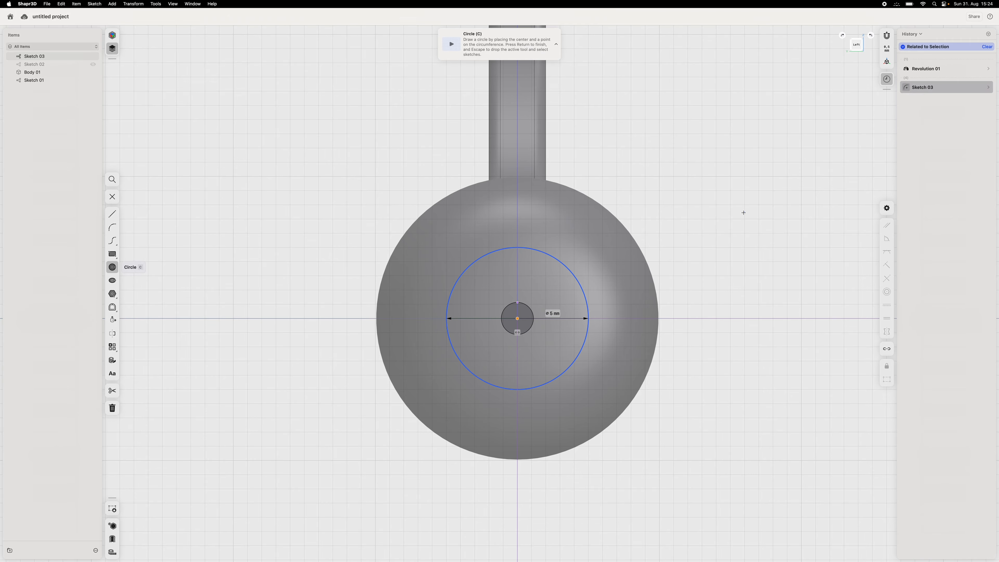
key("Escape")
key("Escape")
- Extrude the 5 mm circle symmetrically at the handle's end and set the result to union, forming a protruding cylindrical stub
mouse_move(769, 209)
right_mouse_down()
mouse_move(764, 196)
mouse_move(725, 203)
mouse_move(743, 202)
right_mouse_up()
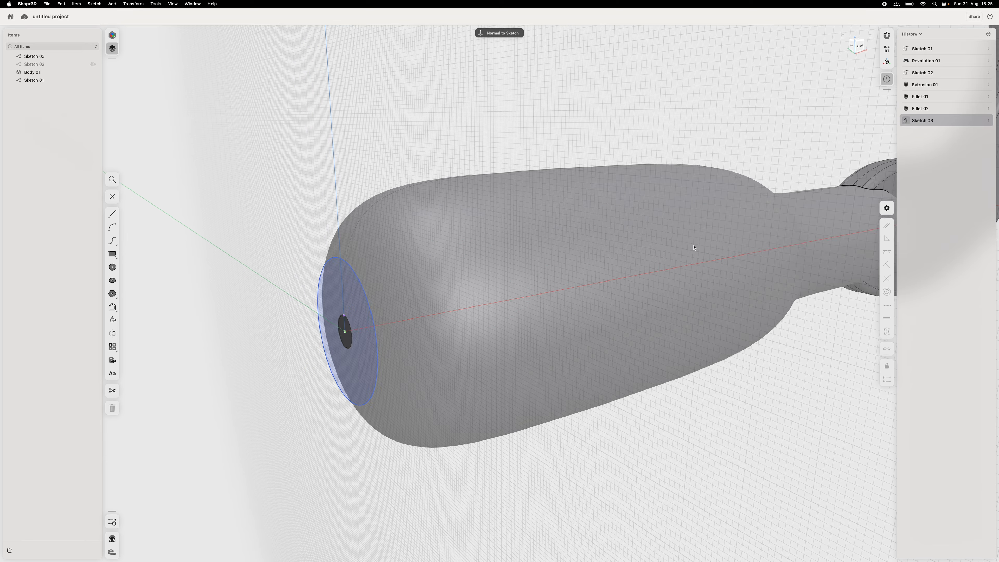
left_click(356, 302)
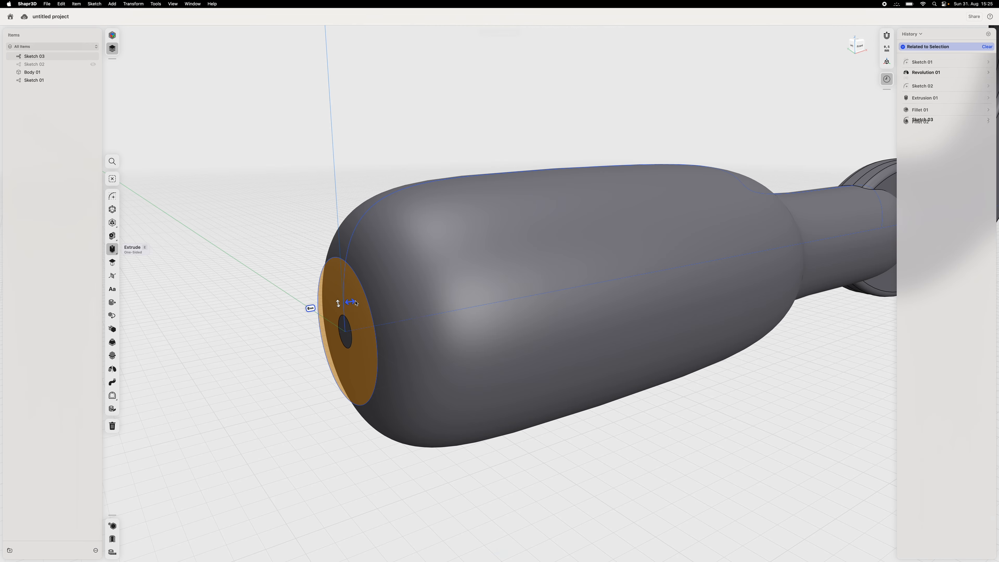
mouse_move(125, 253)
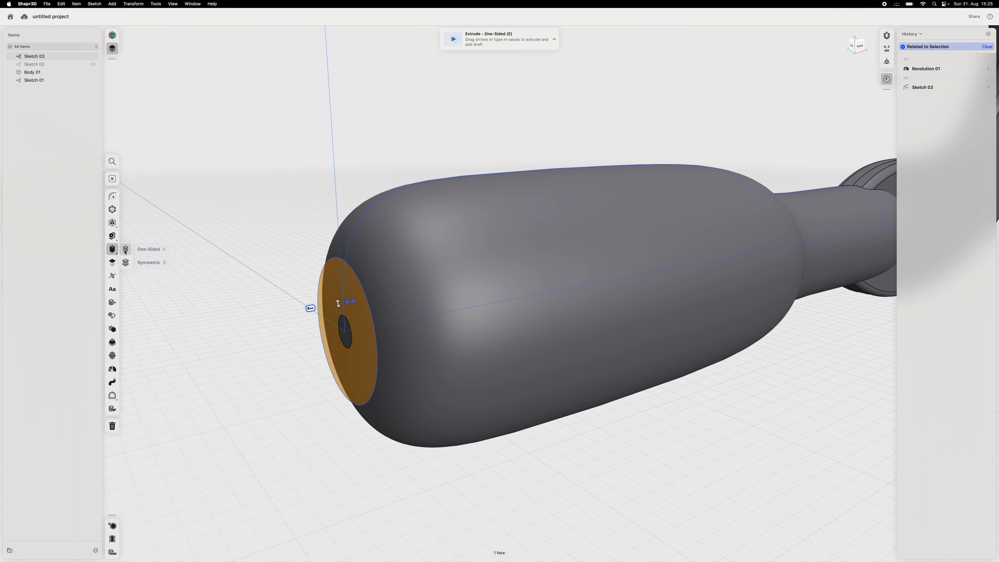
left_click(150, 262)
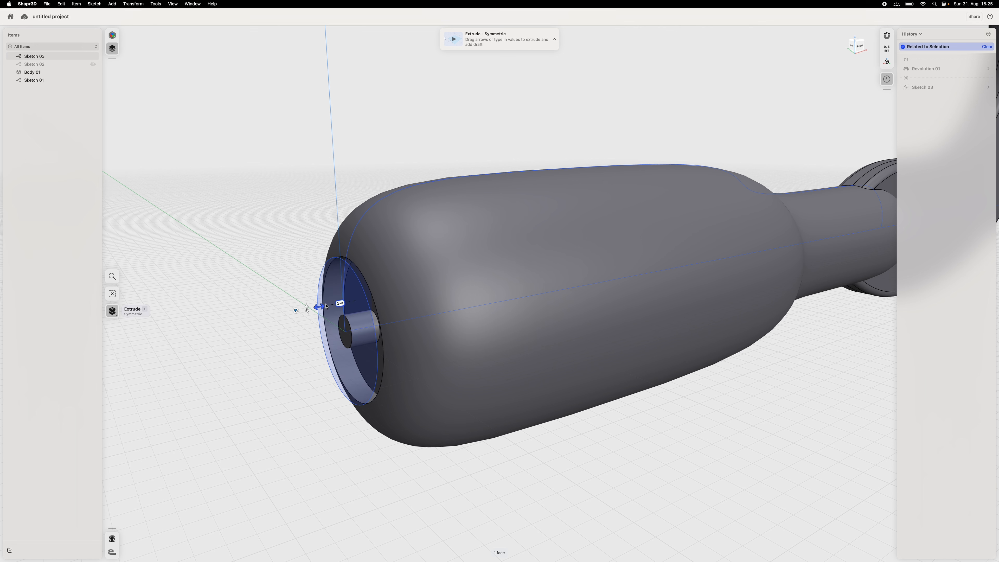
left_click_drag(326, 306, 256, 314)
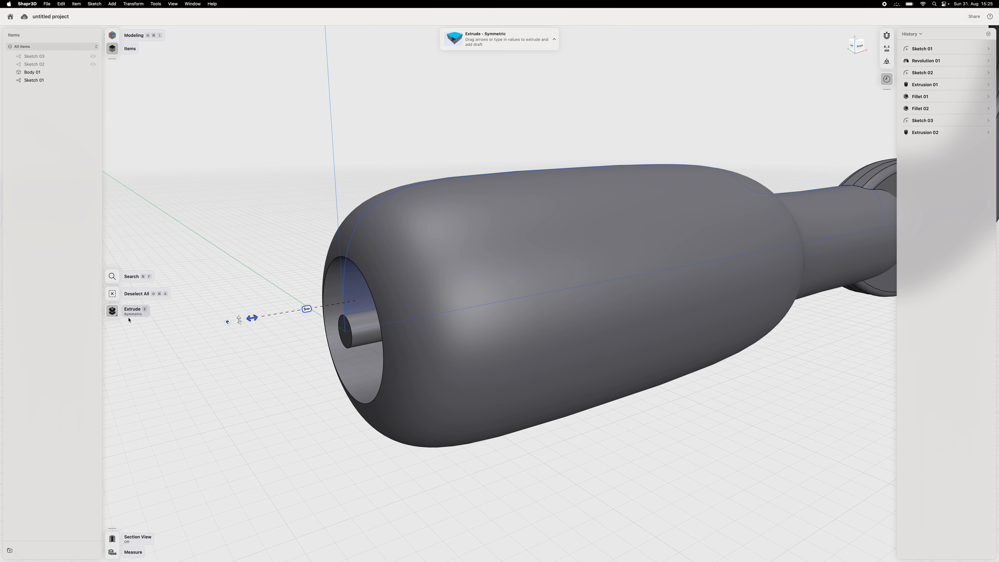
left_click(227, 321)
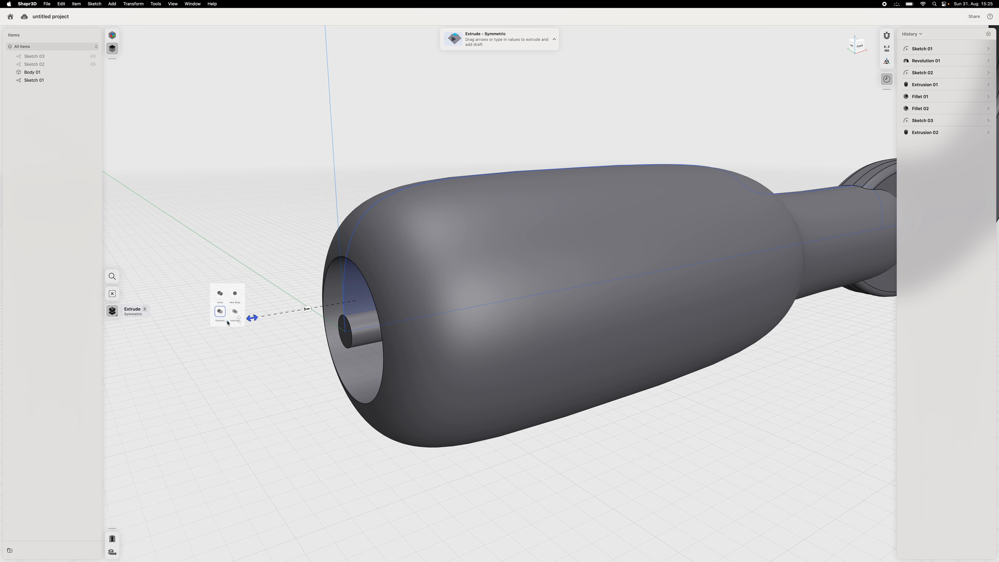
left_click(215, 286)
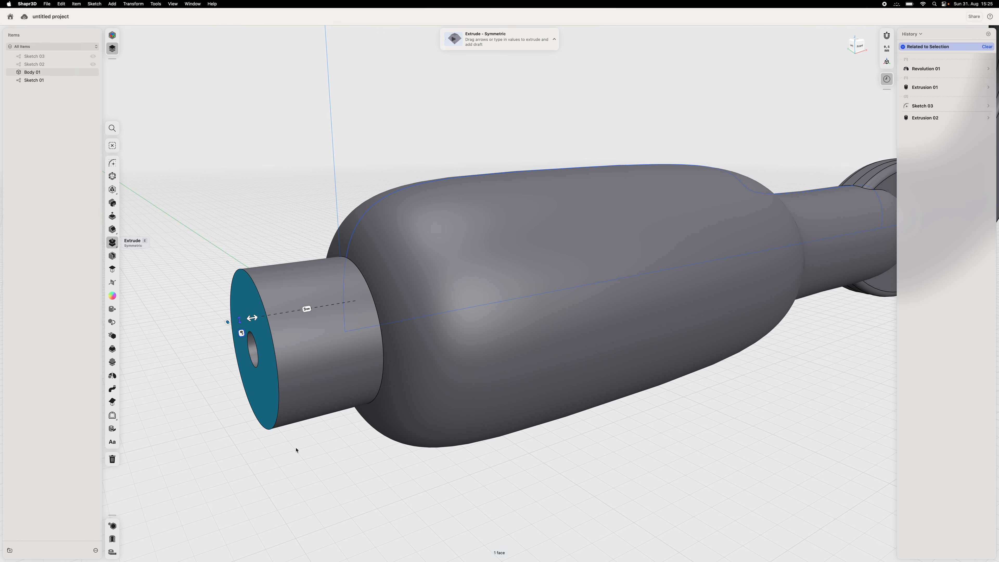
left_click(283, 493)
right_click_drag(284, 492, 309, 477)
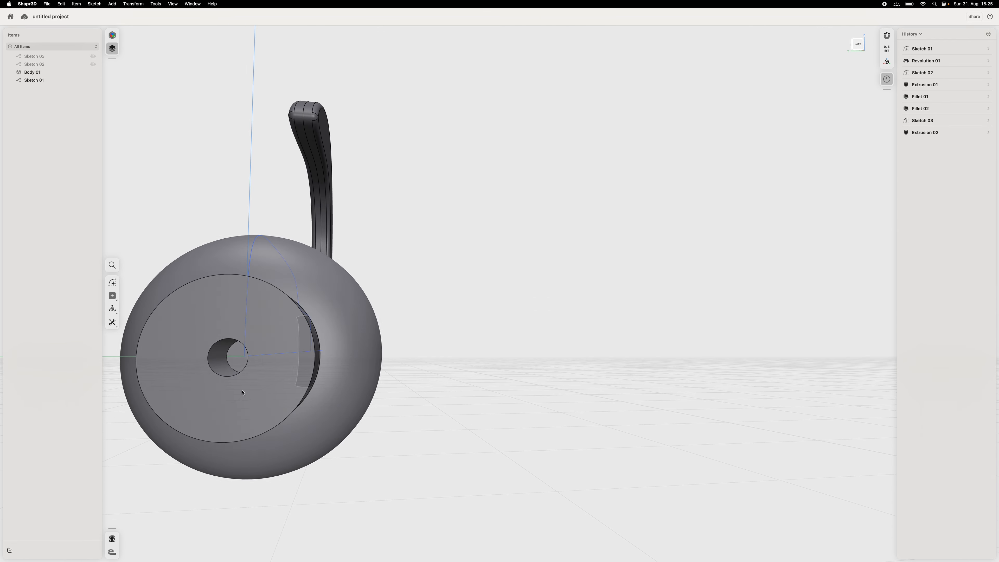
- Offset the bottom face of the stub's small central hole outward until it is flush with the stub's end
left_click(234, 360)
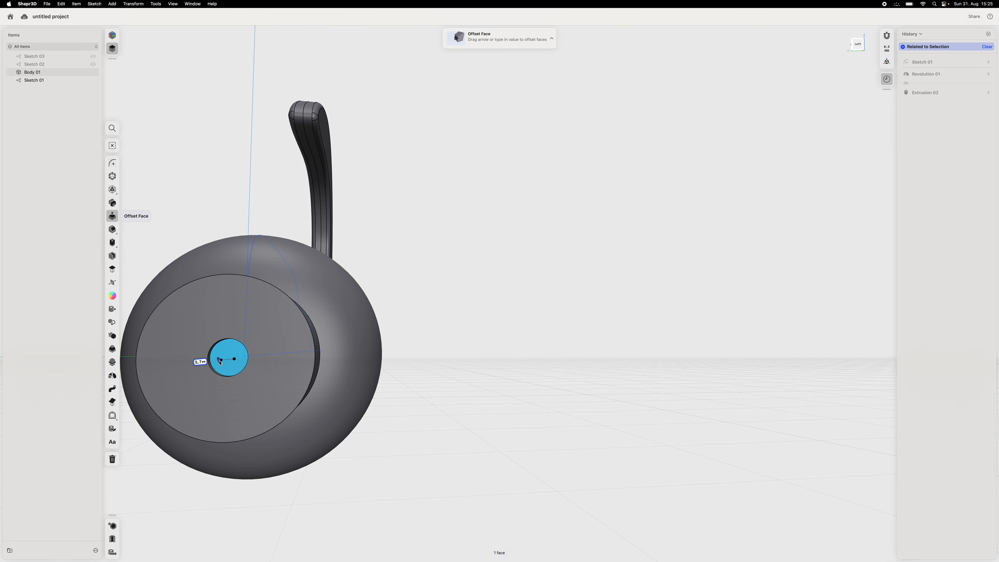
left_click_drag(234, 360, 218, 361)
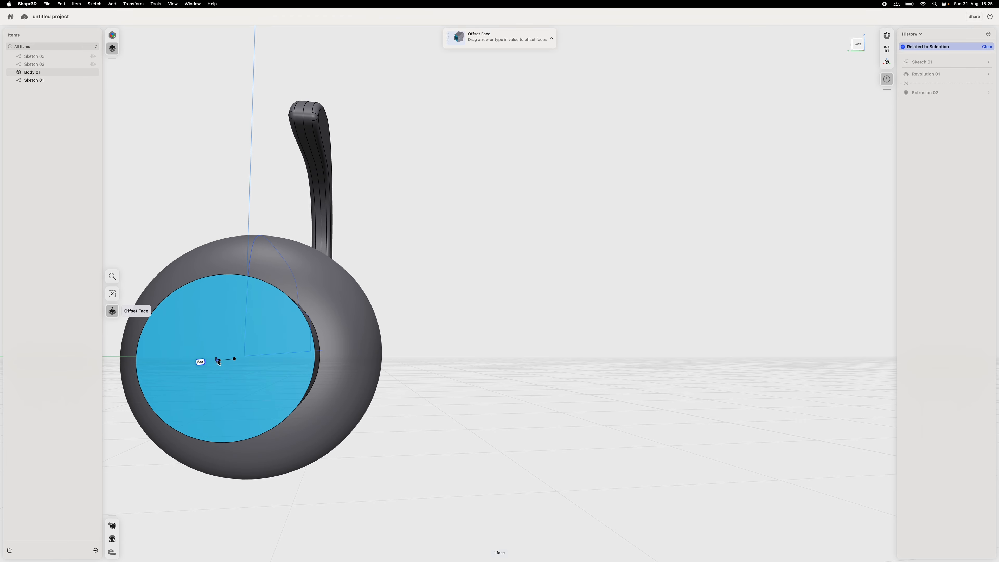
left_click(557, 333)
right_click_drag(557, 332, 665, 449)
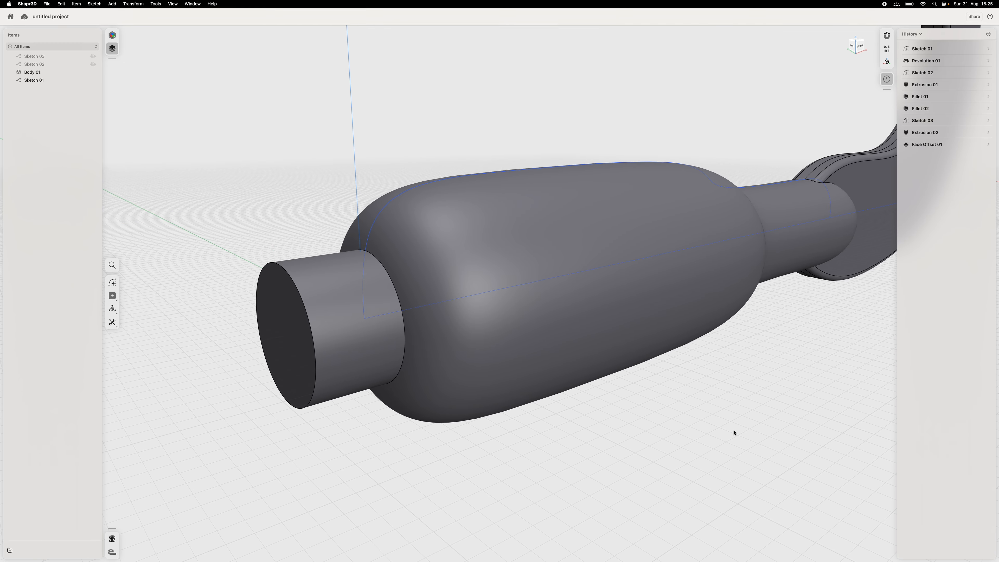
- Lengthen the cylindrical stub by offsetting its end face a little farther away from the handle
scroll(730, 430, "down", 5)
mouse_move(744, 445)
right_mouse_down()
mouse_move(715, 445)
mouse_move(743, 432)
right_mouse_up()
left_click(487, 299)
left_click_drag(487, 300, 457, 299)
left_click(551, 418)
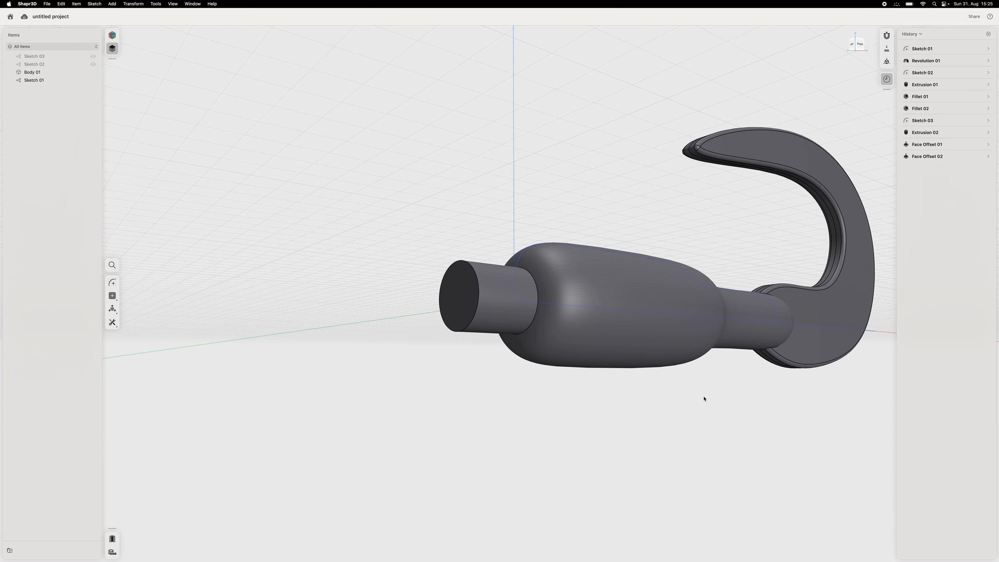
- Create a linear pattern of the whole hook body with three instances going vertically upward over a total of 90 mm
mouse_move(704, 398)
right_mouse_down()
mouse_move(689, 408)
mouse_move(710, 382)
mouse_move(749, 401)
mouse_move(667, 399)
mouse_move(696, 405)
right_mouse_up()
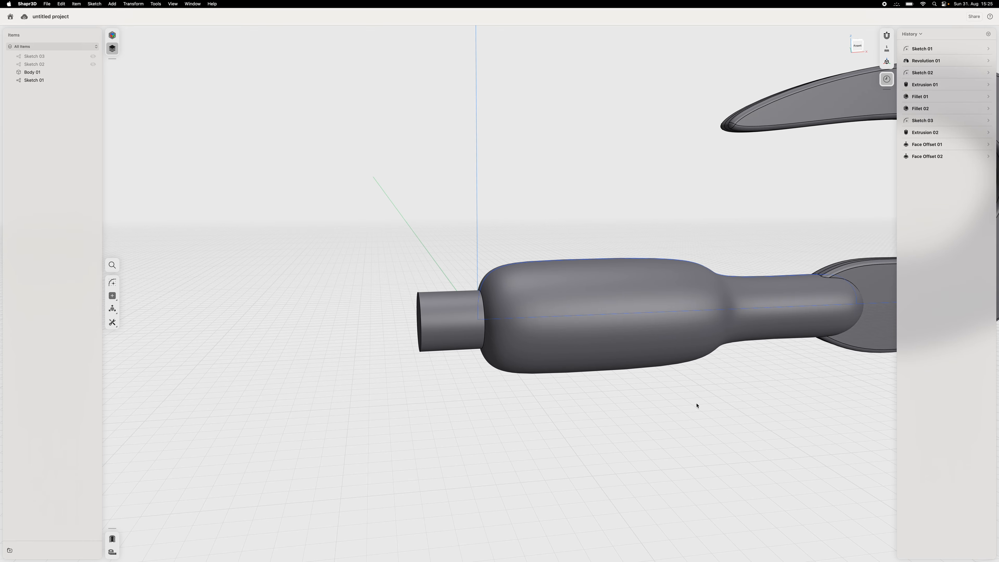
scroll(689, 423, "down", 6)
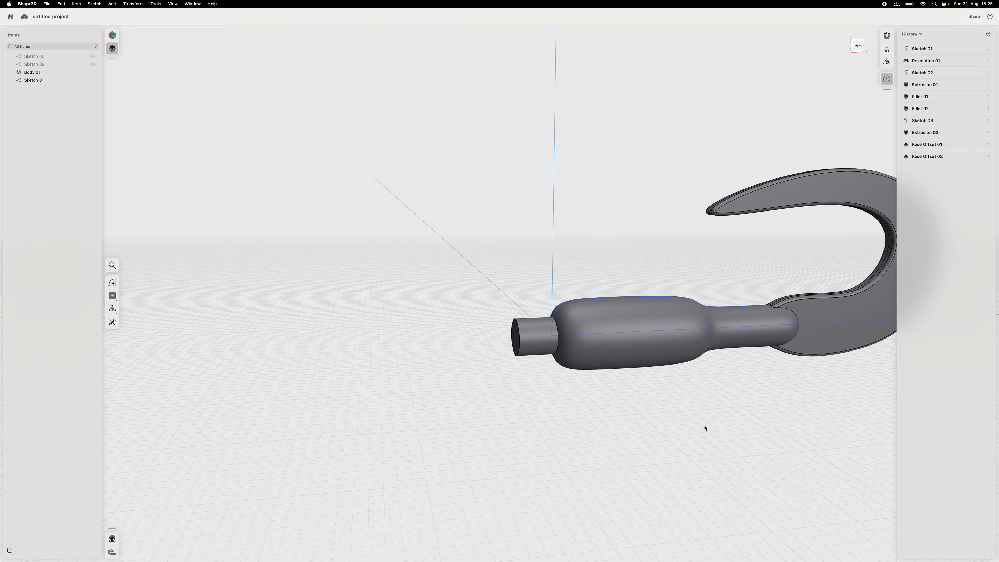
middle_click_drag(727, 429, 512, 420)
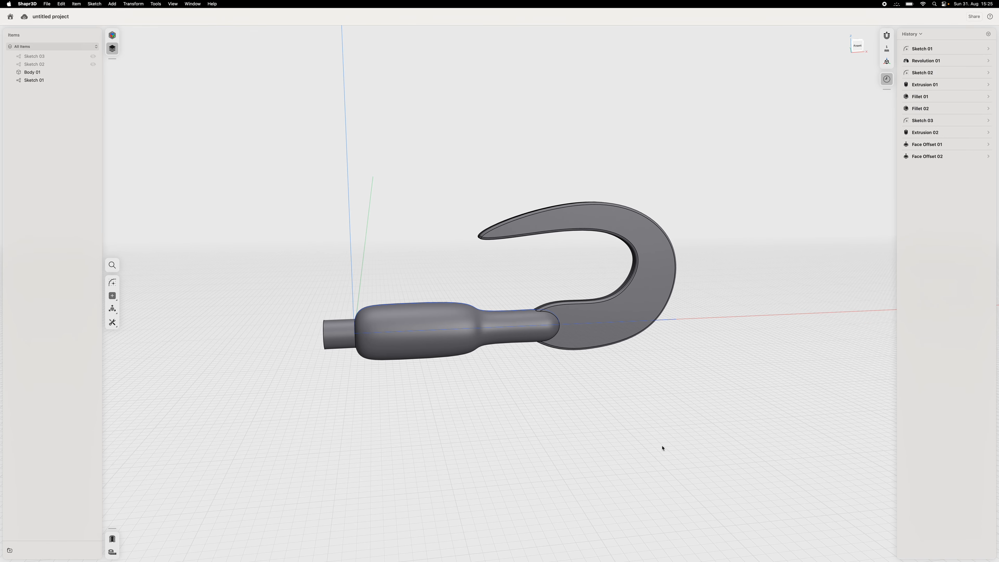
left_click(112, 322)
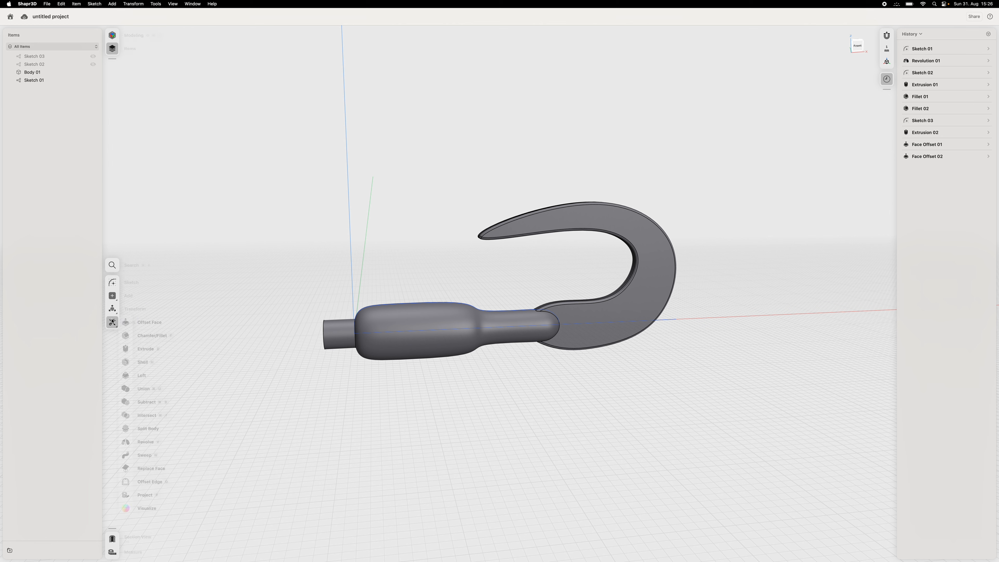
left_click(47, 72)
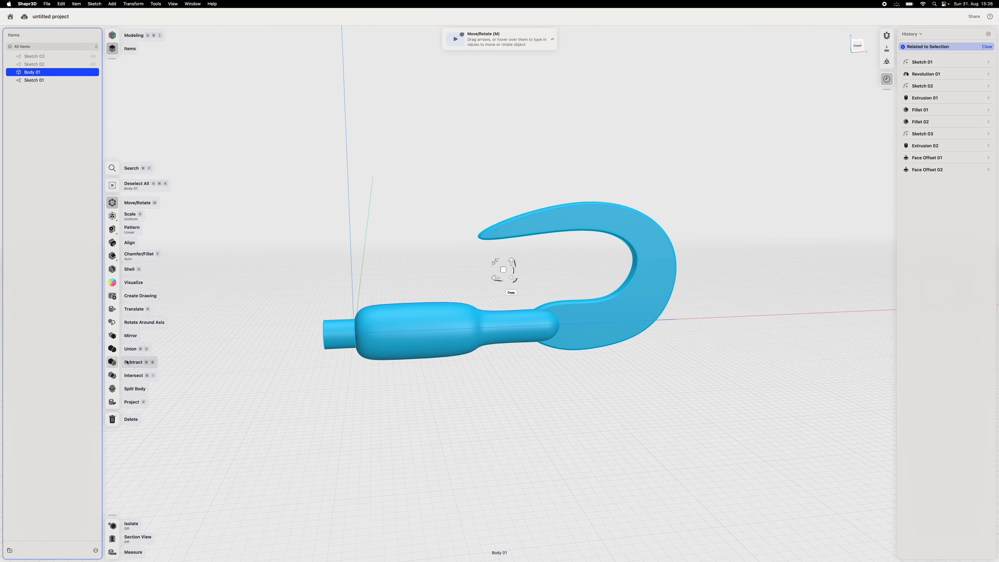
left_click(126, 232)
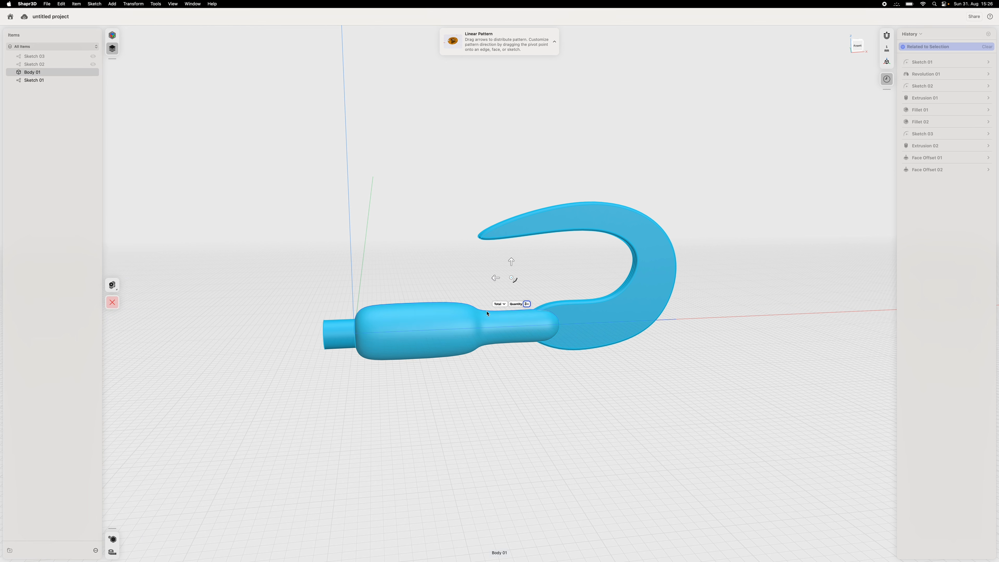
left_click(512, 263)
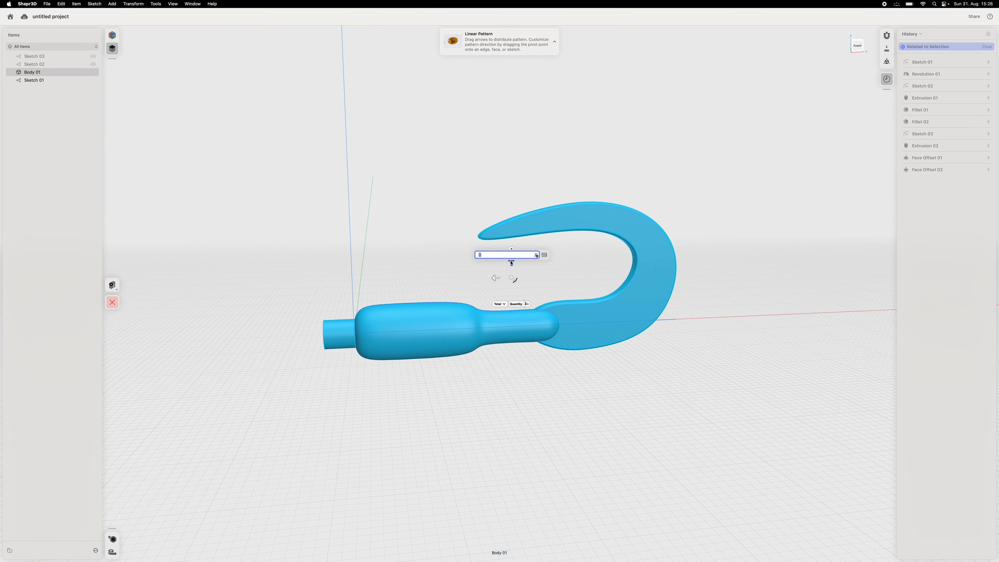
type("90")
key("Return")
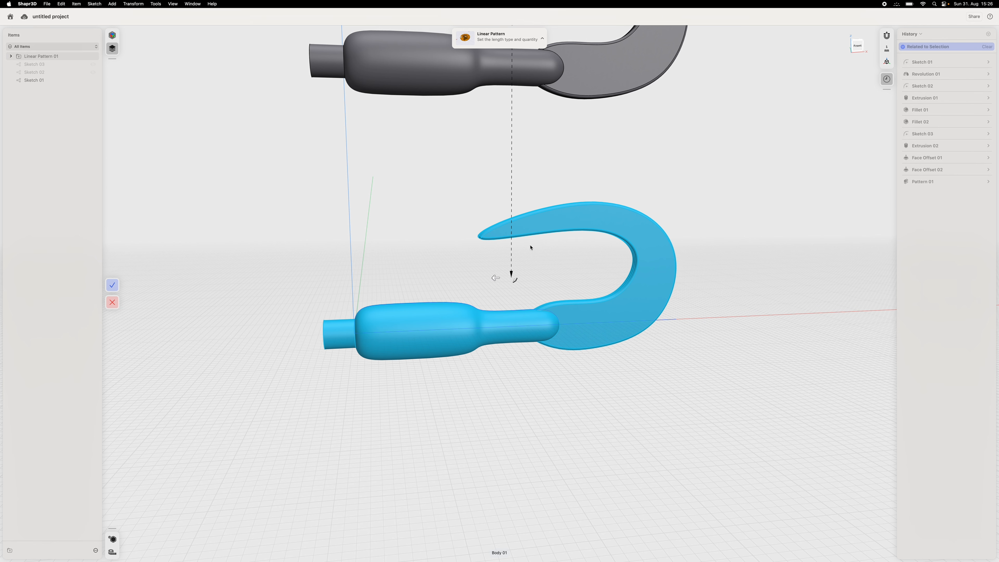
- Try shorter total lengths of 70, 60 and 55 mm for the vertical hook pattern
scroll(531, 247, "down", 5)
middle_click_drag(626, 147, 602, 307)
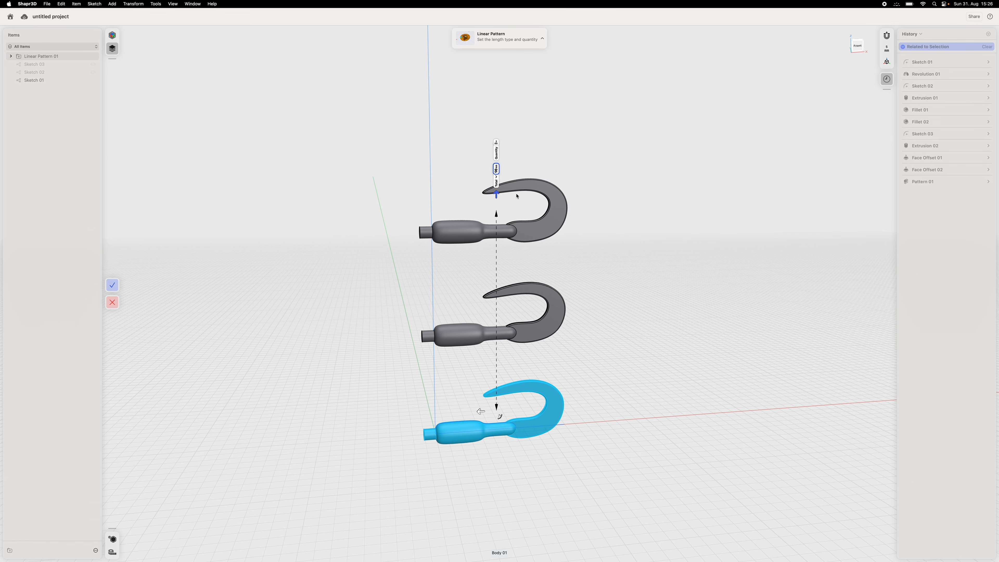
left_click(497, 170)
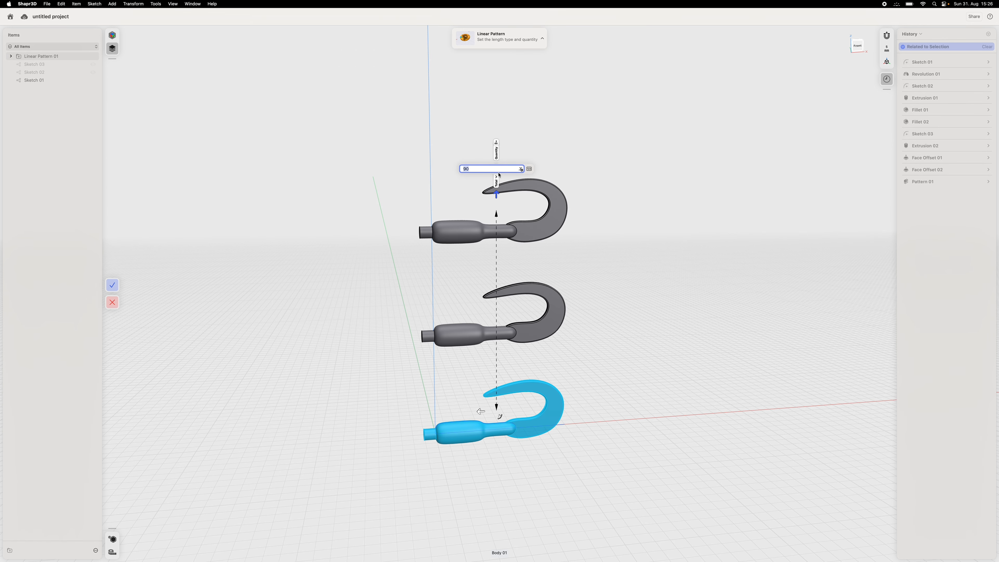
type("70")
key("Return")
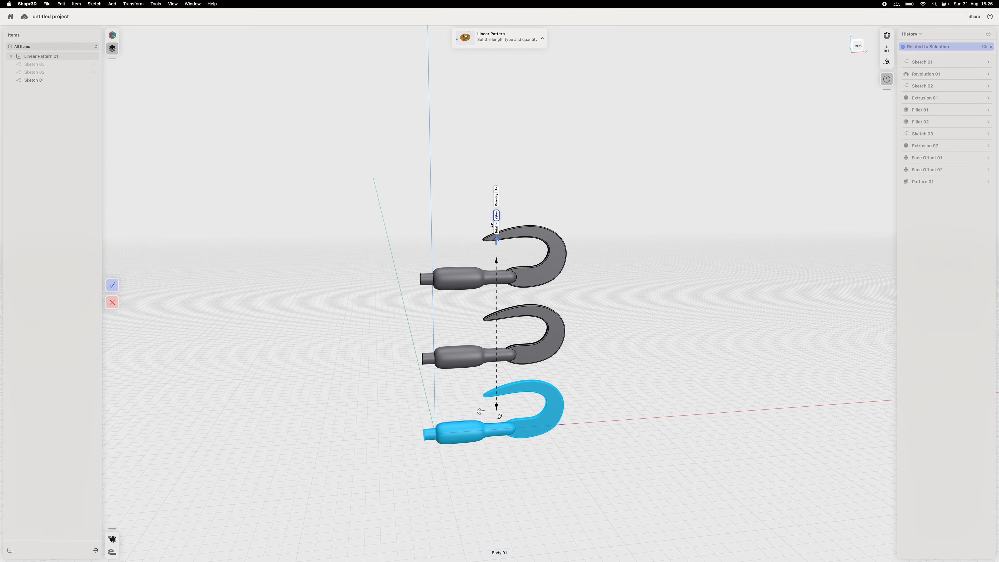
left_click(497, 216)
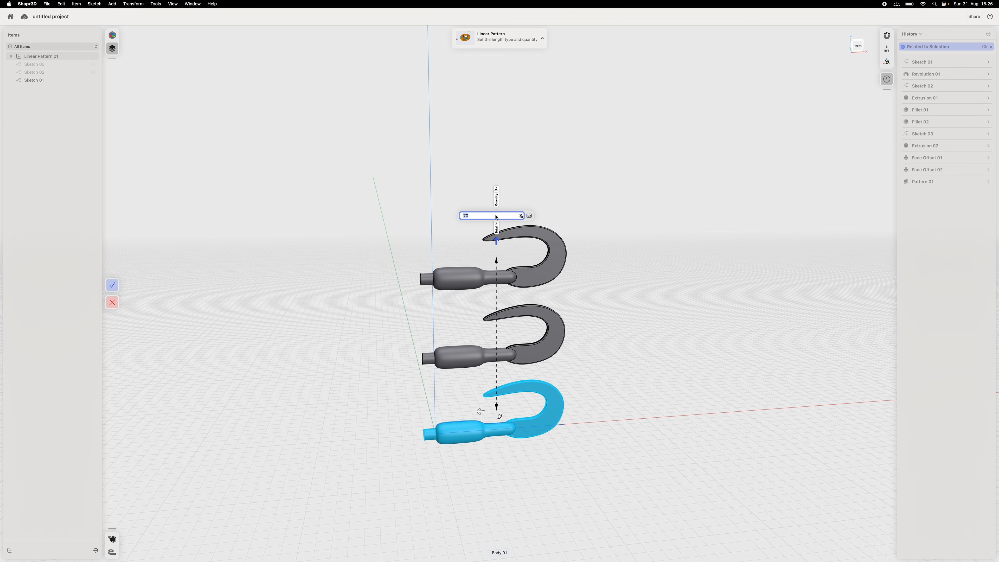
type("60")
key("Return")
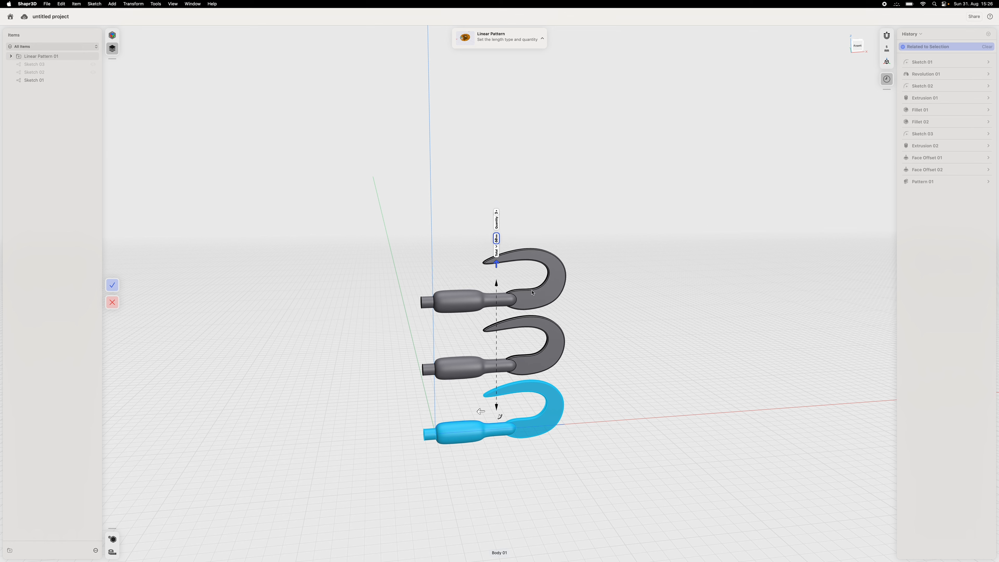
left_click(496, 238)
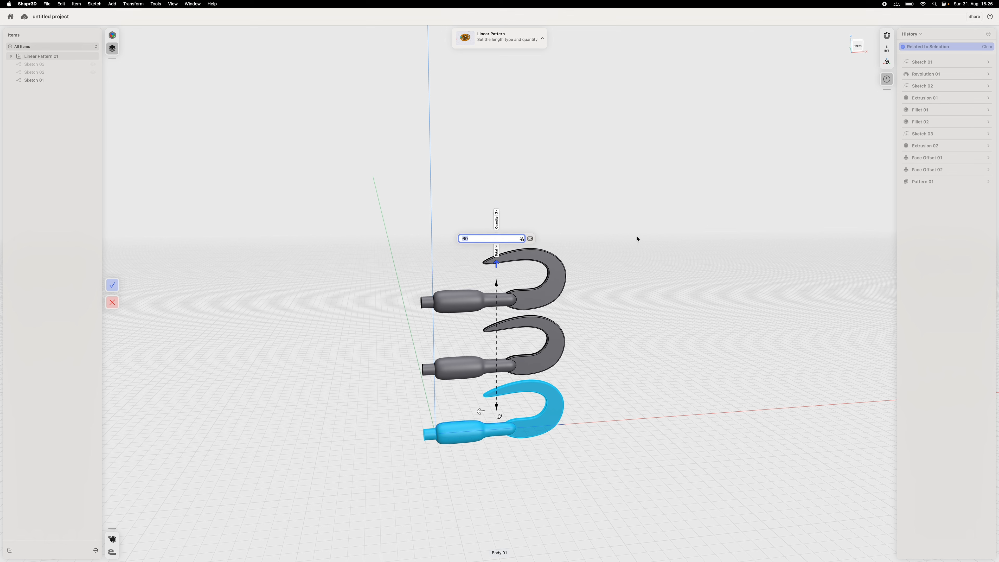
type("55")
key("Return")
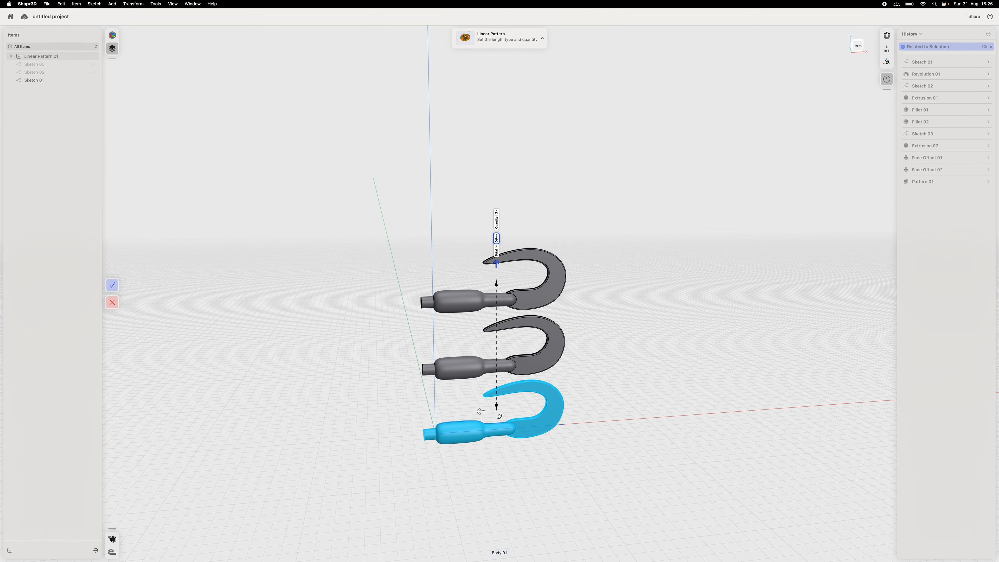
- Set the vertical hook pattern's total length to 57 mm and finish the pattern
mouse_move(666, 389)
right_mouse_down()
mouse_move(644, 363)
mouse_move(667, 380)
right_mouse_up()
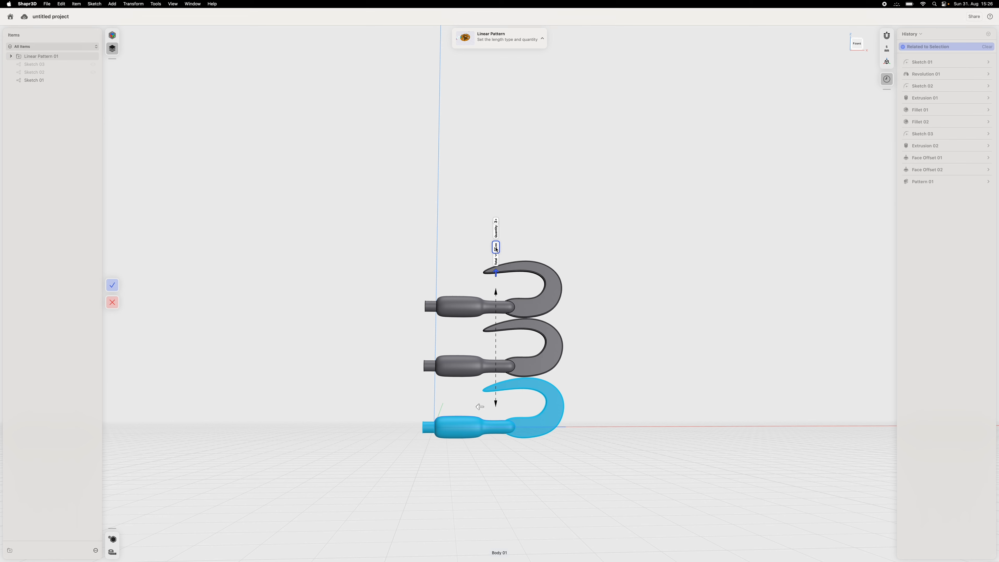
left_click(495, 247)
type("5")
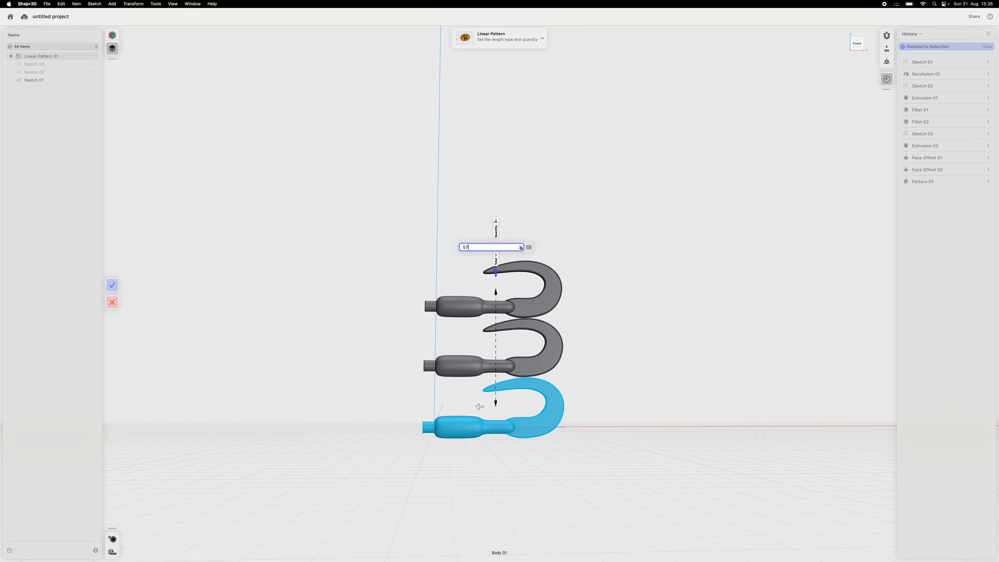
type("7")
key("Return")
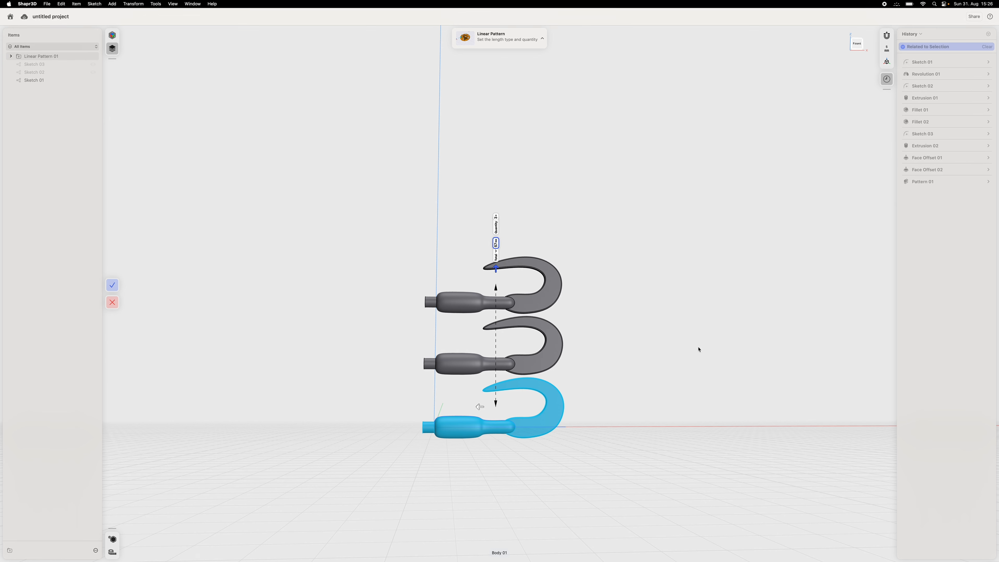
key("Return")
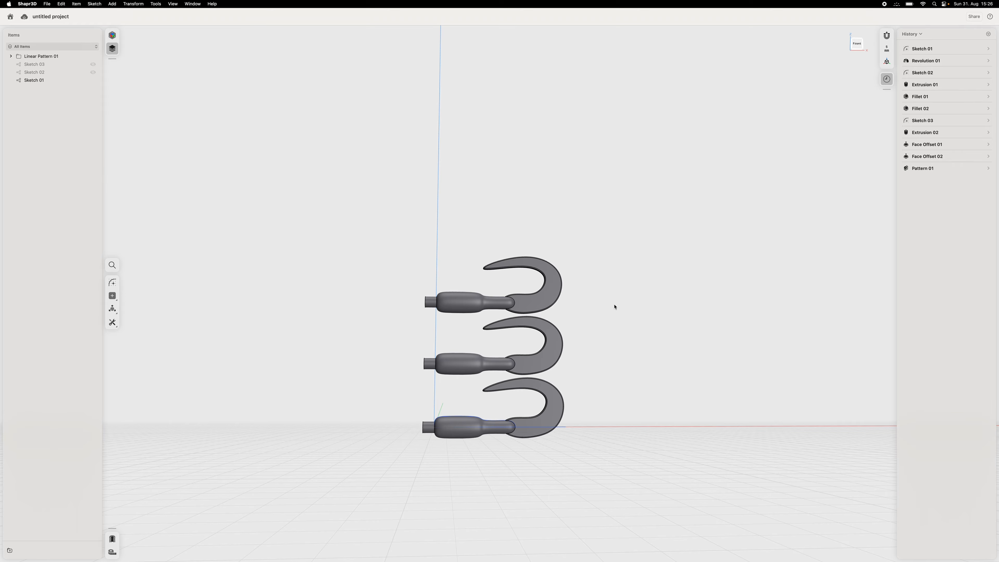
- Sketch a circle about 5 mm in diameter on the ground plane, centred on the end of the lowest hook's stub
right_click_drag(614, 306, 637, 323)
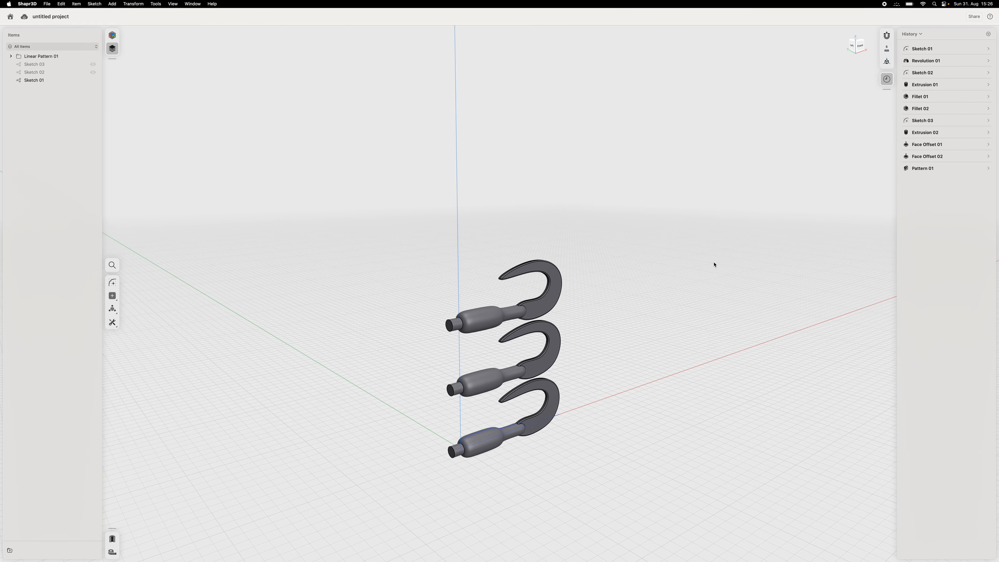
right_click_drag(714, 264, 667, 335)
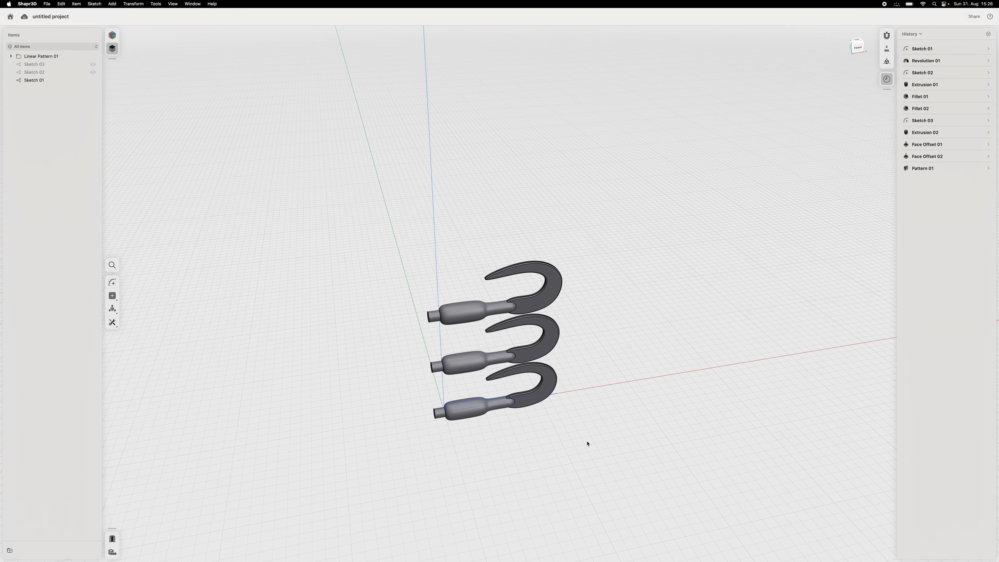
middle_click_drag(587, 441, 594, 314)
scroll(542, 310, "up", 5)
scroll(535, 303, "down", 2)
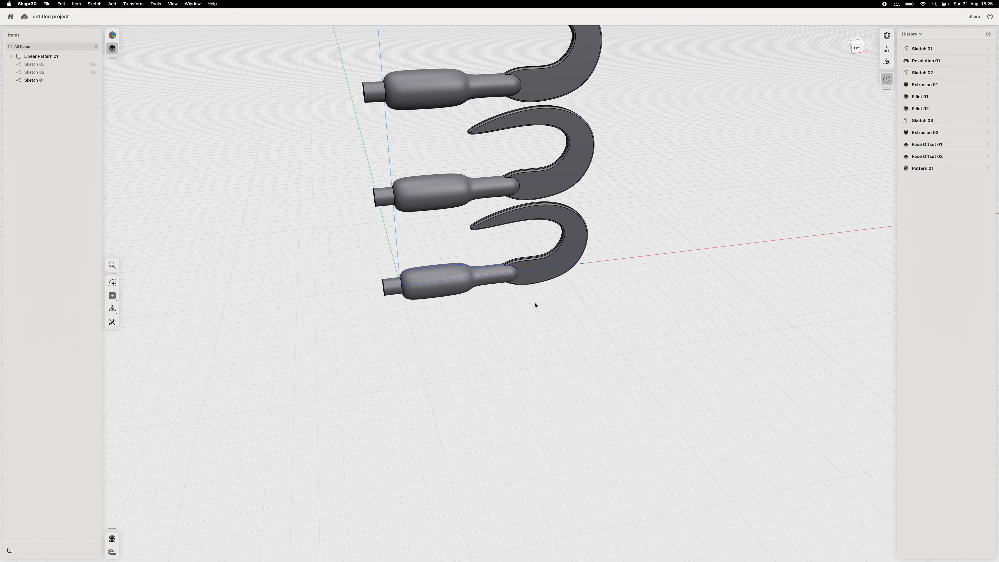
left_click(113, 282)
left_click(363, 323)
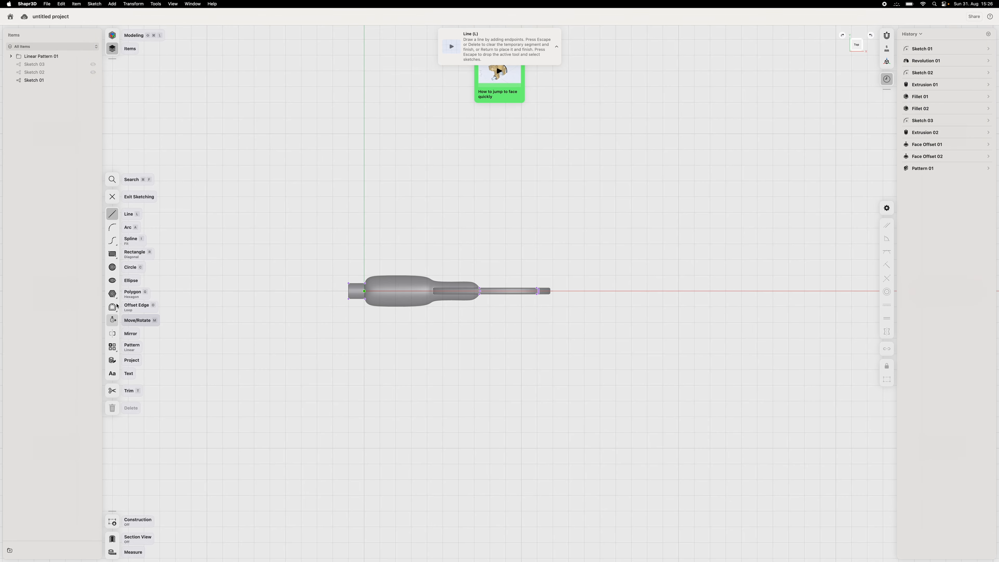
left_click(112, 267)
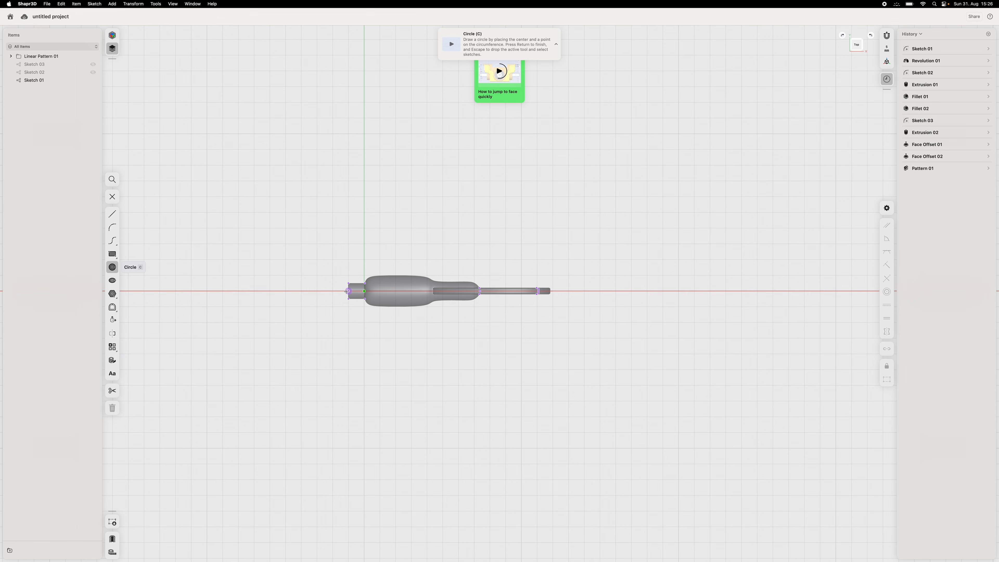
left_click(348, 291)
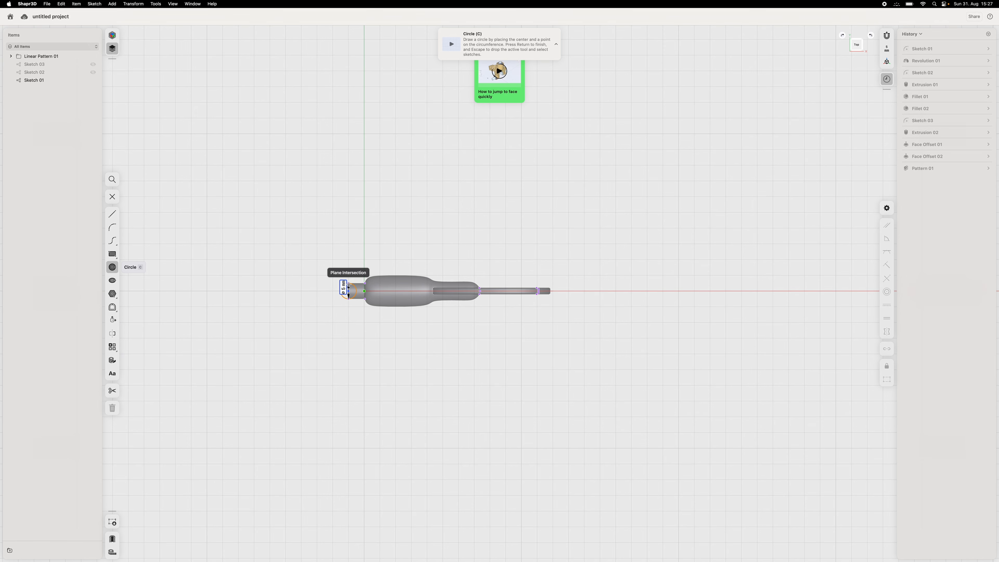
left_click(348, 283)
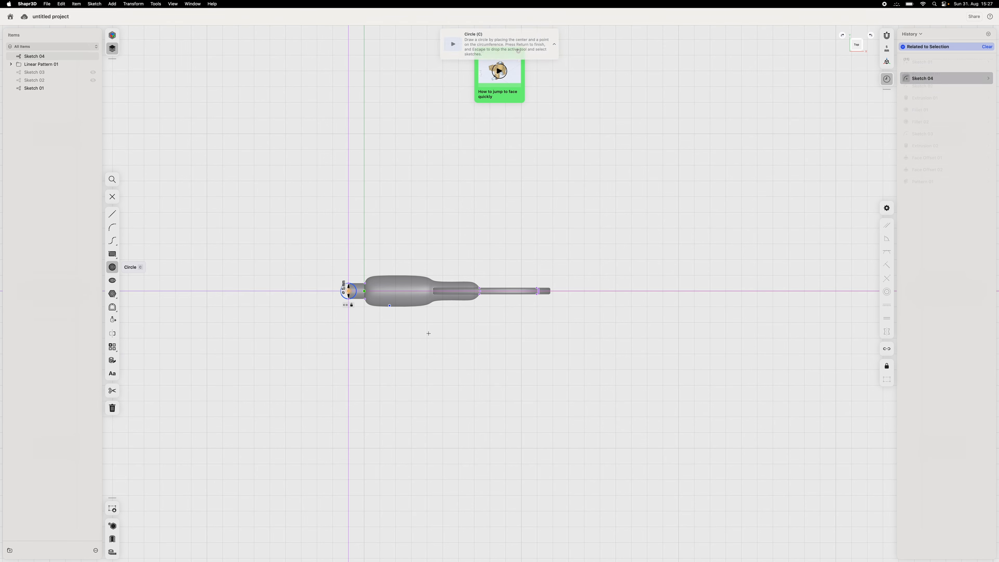
- Extrude the circle vertically into a rod that passes the stubs of all three hooks and rises above the top stub
left_click(380, 430)
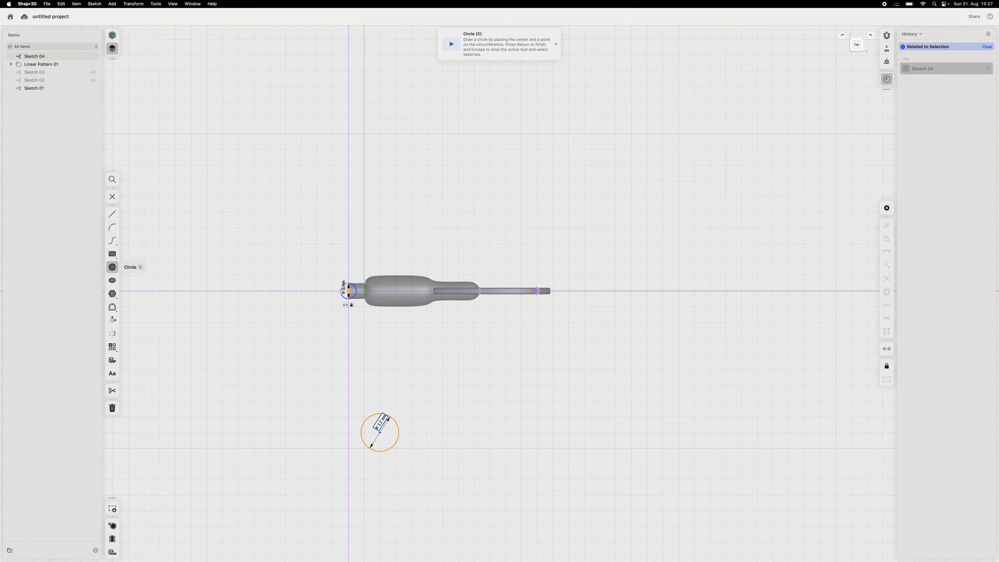
mouse_move(353, 396)
right_mouse_down()
mouse_move(378, 345)
mouse_move(374, 331)
mouse_move(374, 343)
right_mouse_up()
left_click(377, 395)
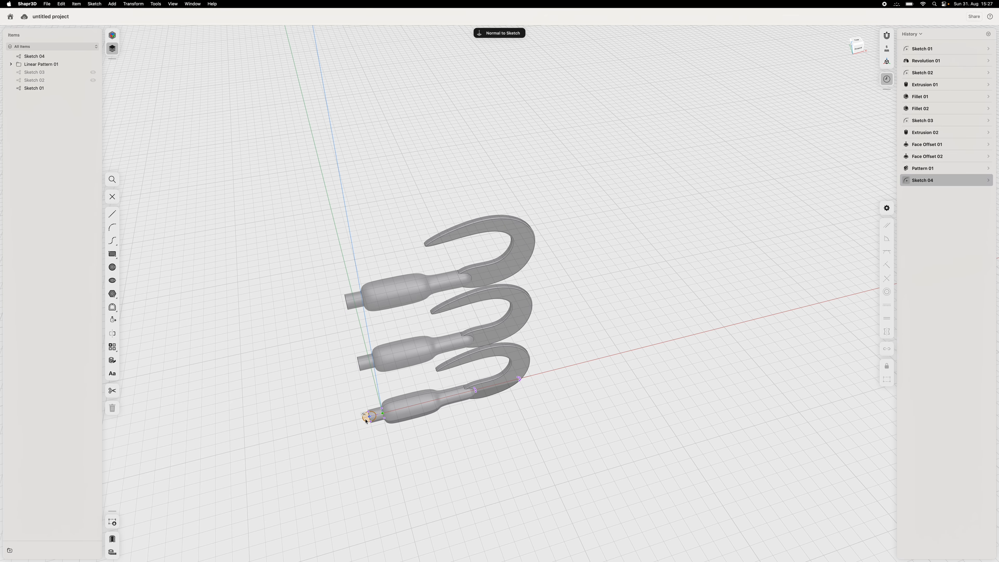
left_click(366, 420)
left_click_drag(362, 414, 317, 247)
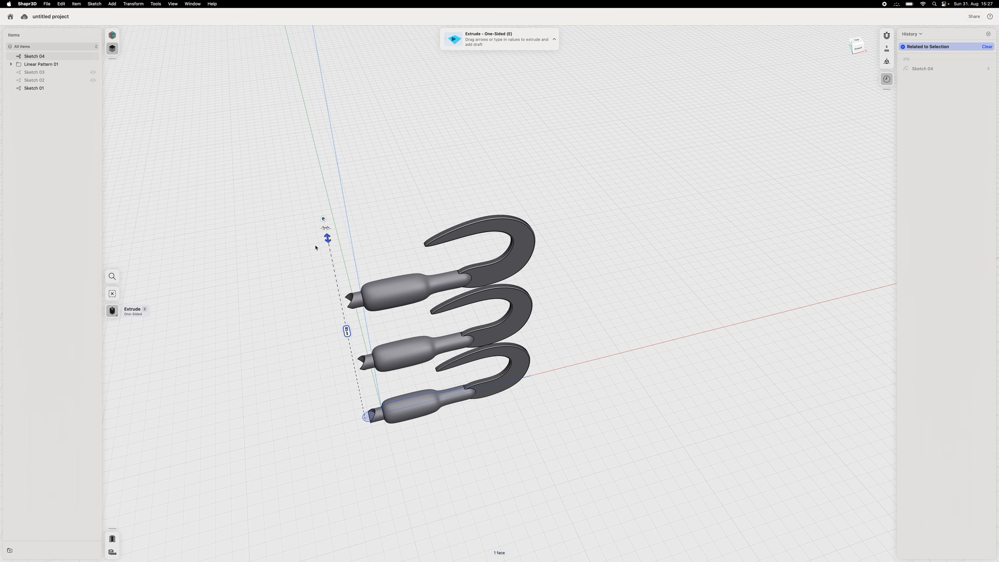
left_click(323, 224)
left_click(312, 185)
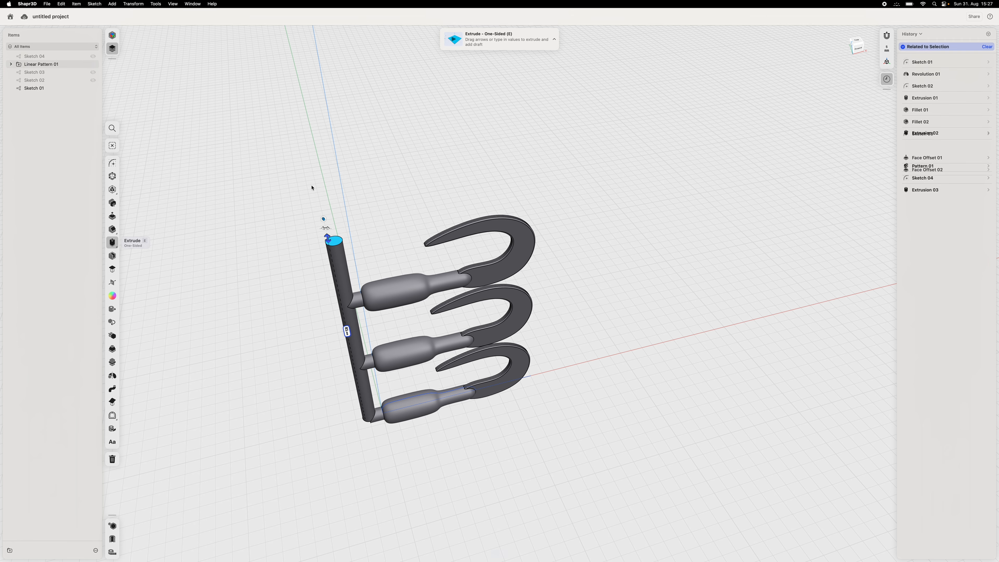
- Extend the vertical rod's extrusion a little farther upward so it rises above the tip of the top hook
mouse_move(497, 542)
right_mouse_down()
mouse_move(486, 515)
mouse_move(494, 526)
right_mouse_up()
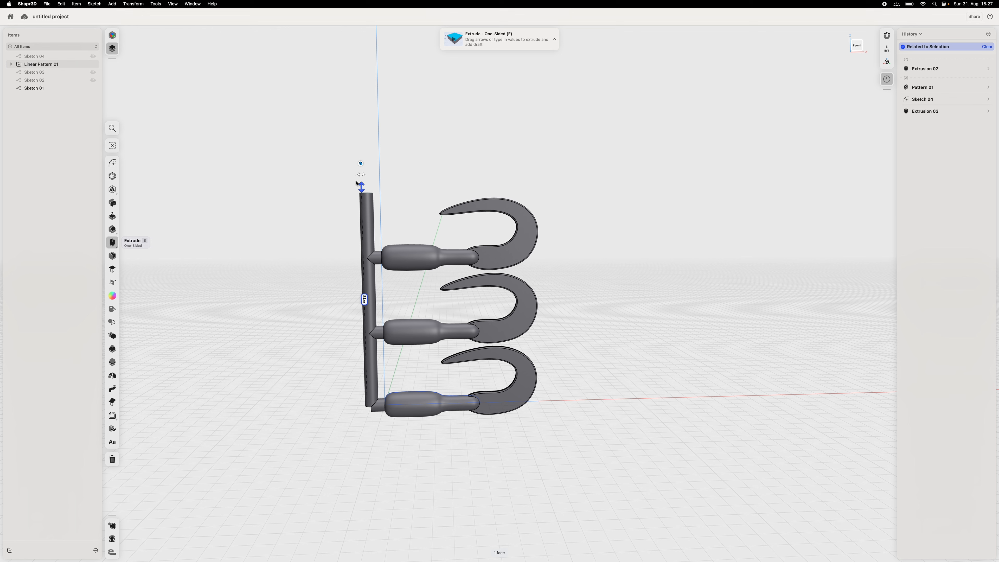
left_click_drag(361, 186, 361, 170)
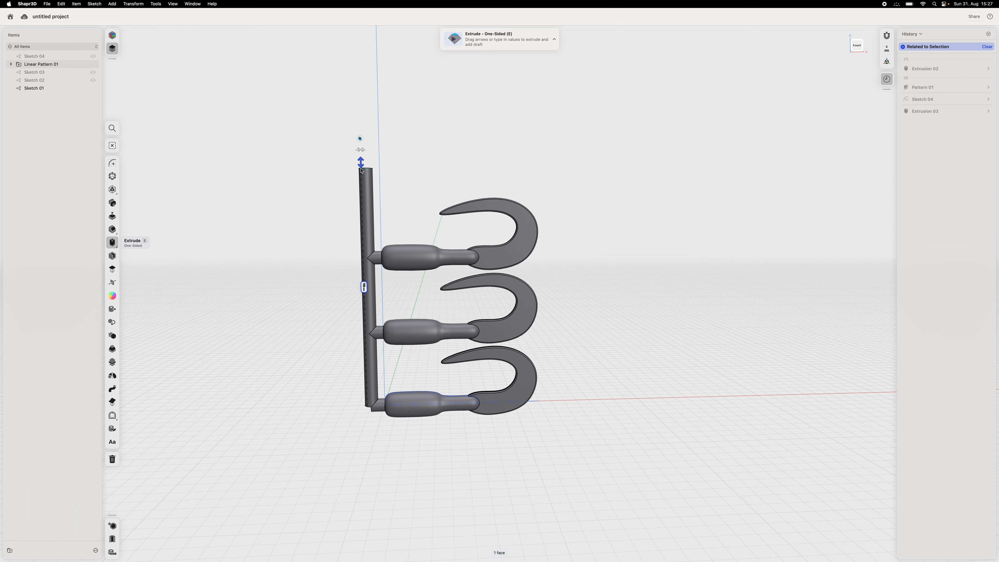
left_click_drag(361, 171, 361, 172)
left_click(407, 522)
right_click_drag(322, 553, 344, 485)
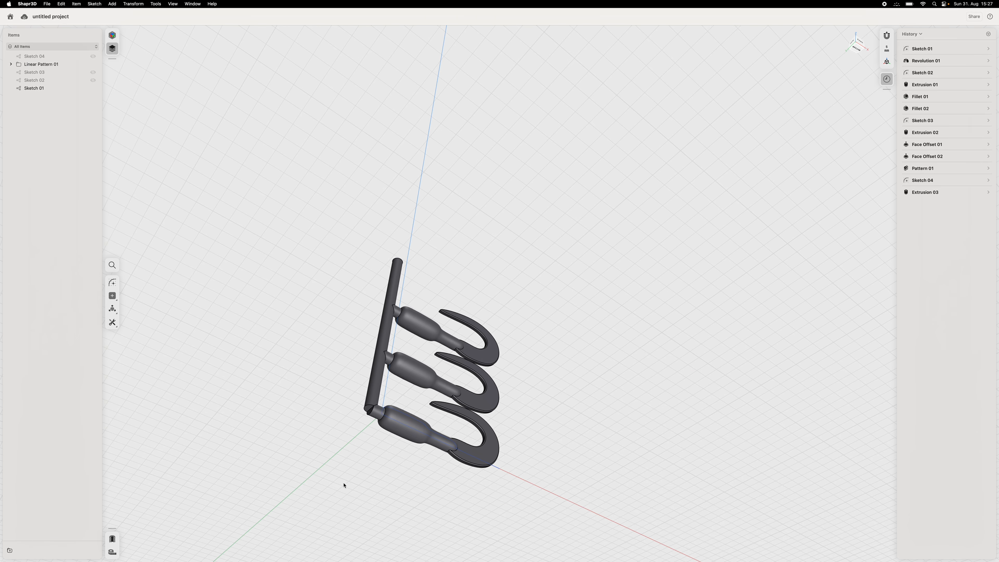
left_click(370, 407)
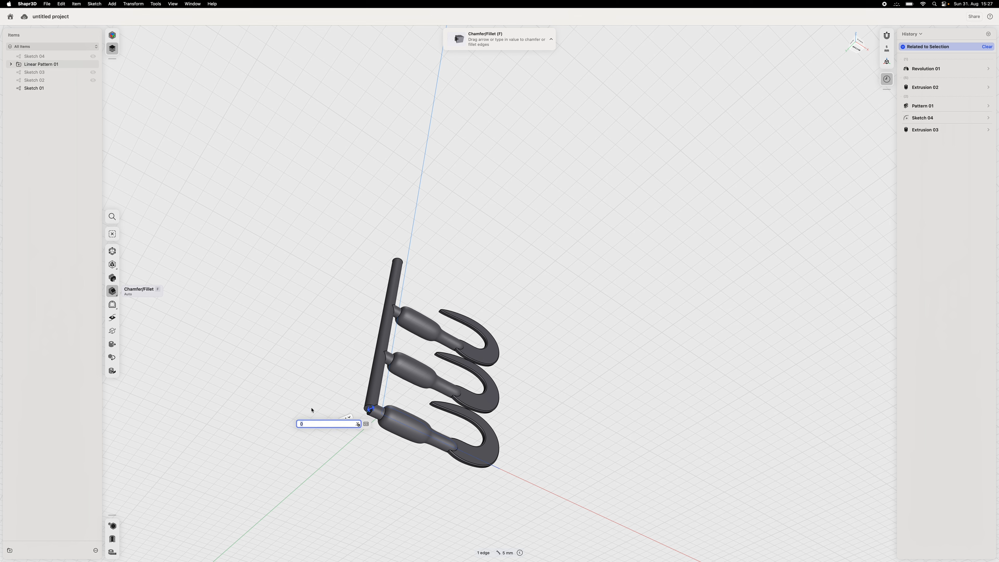
left_click(293, 391)
key("Escape")
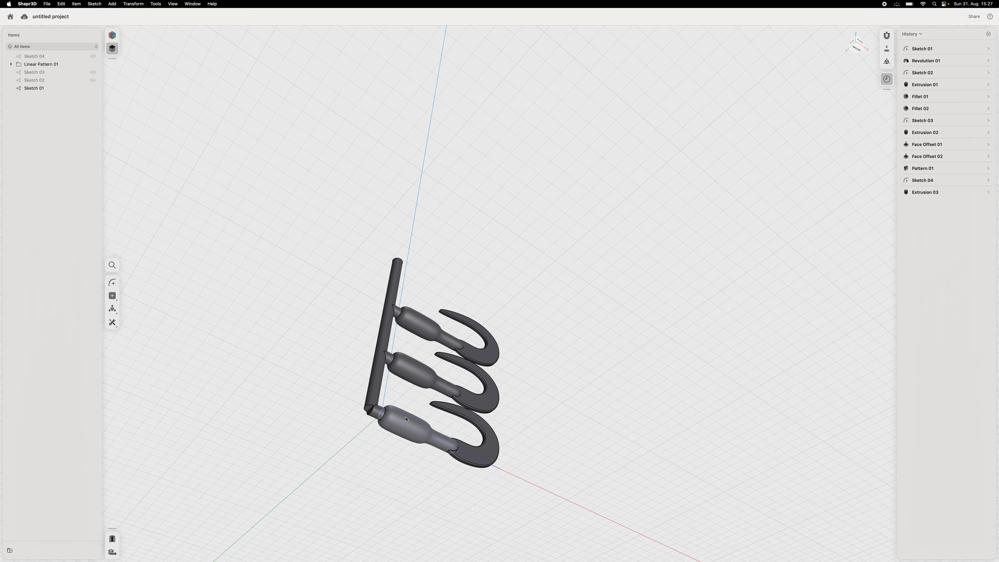
- Offset the rod's bottom face downward until it is level with the underside of the lowest hook's stub
left_click(369, 409)
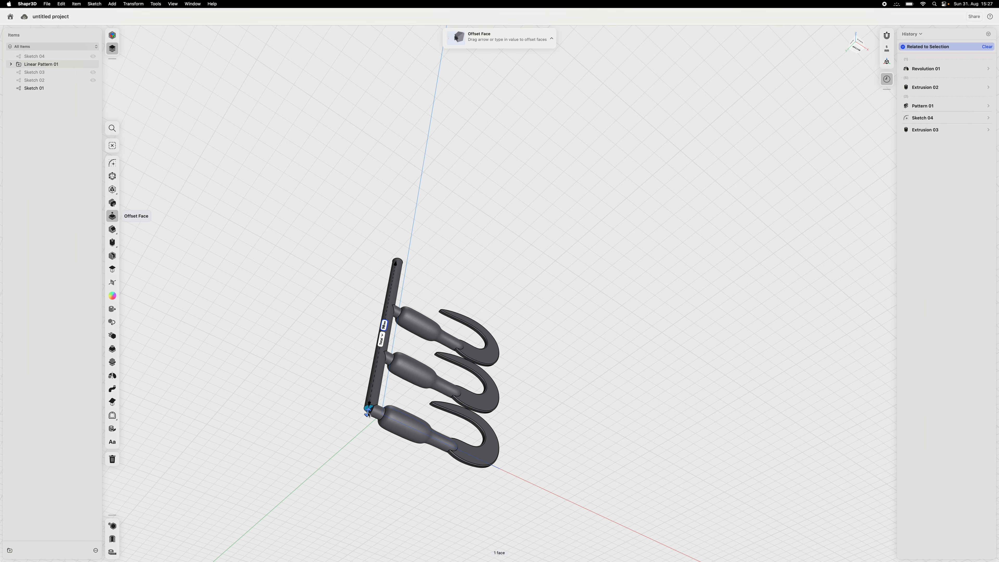
left_click_drag(368, 417, 367, 419)
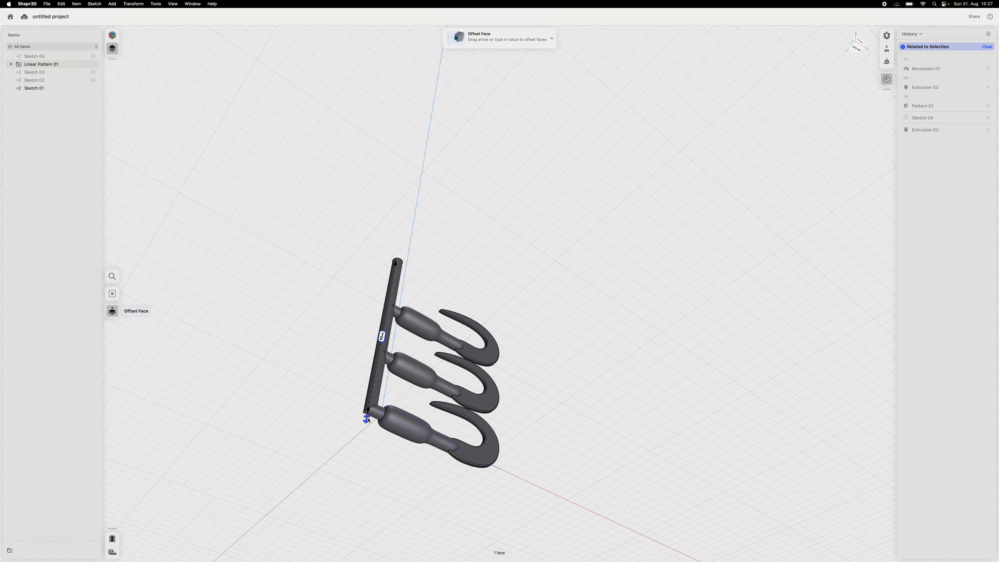
scroll(341, 455, "up", 5)
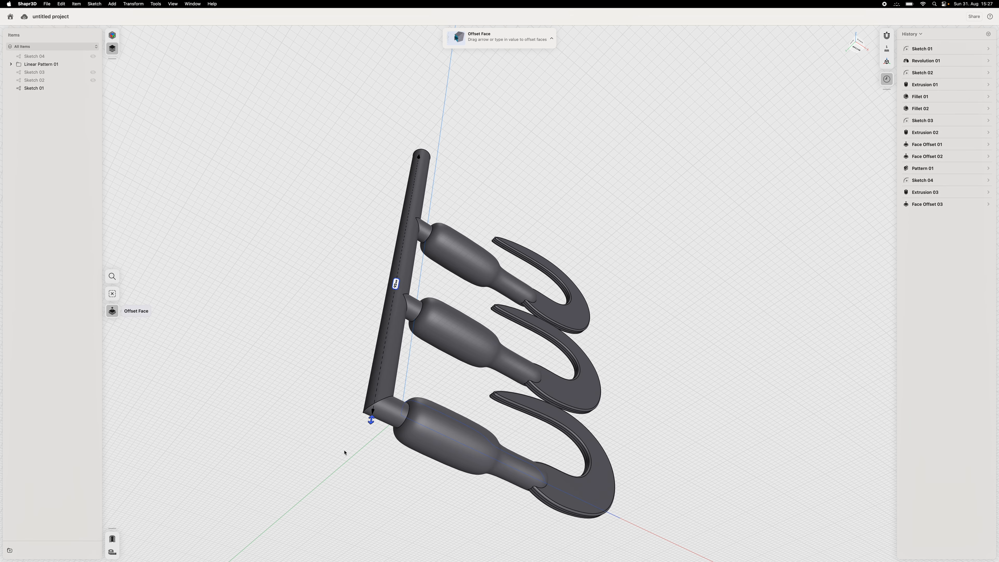
left_click(347, 449)
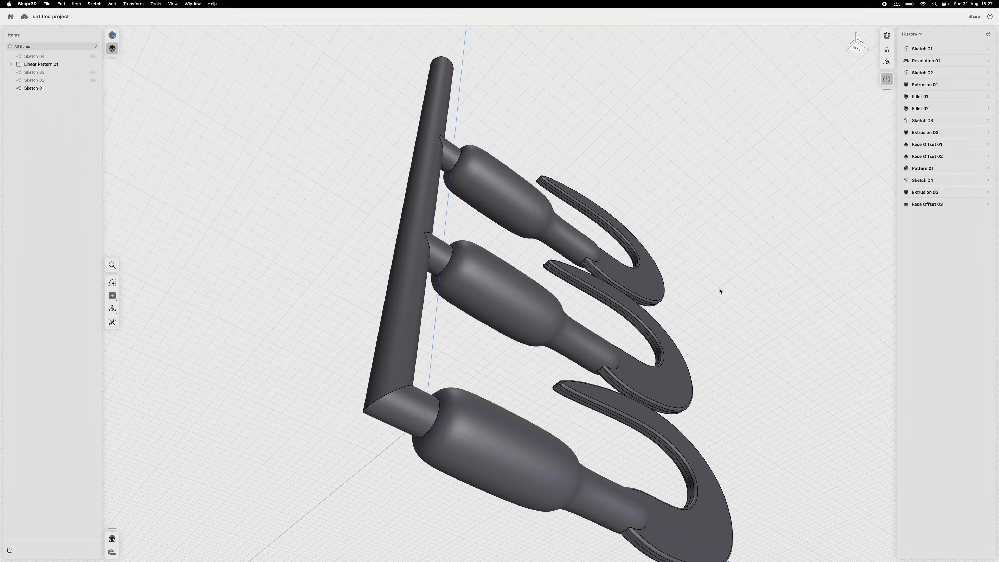
- Start a sketch on the front vertical plane running through the three hooks
right_click_drag(761, 240, 729, 297)
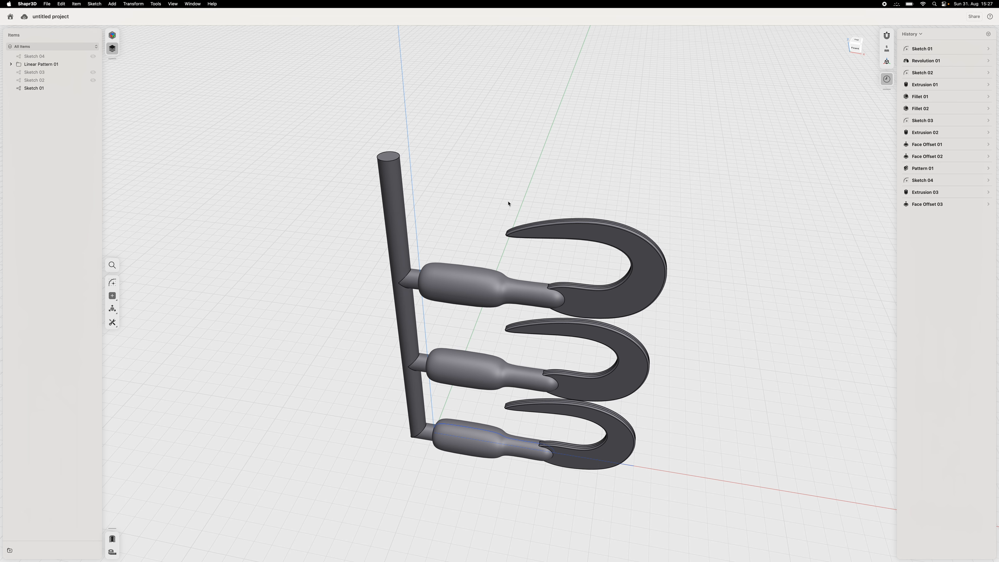
mouse_move(742, 318)
right_mouse_down()
mouse_move(755, 294)
mouse_move(736, 314)
right_mouse_up()
left_click(112, 282)
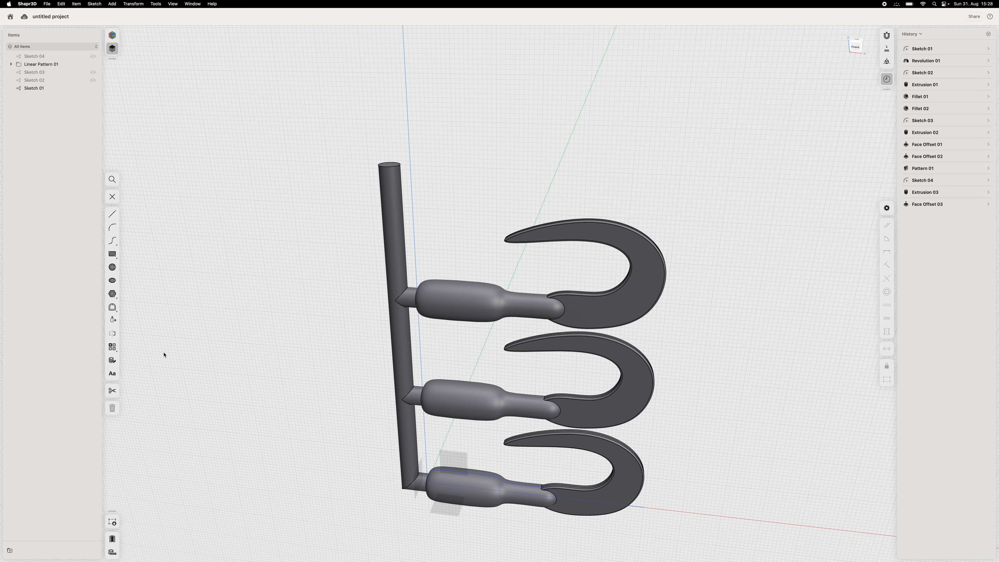
key("Escape")
left_click(113, 282)
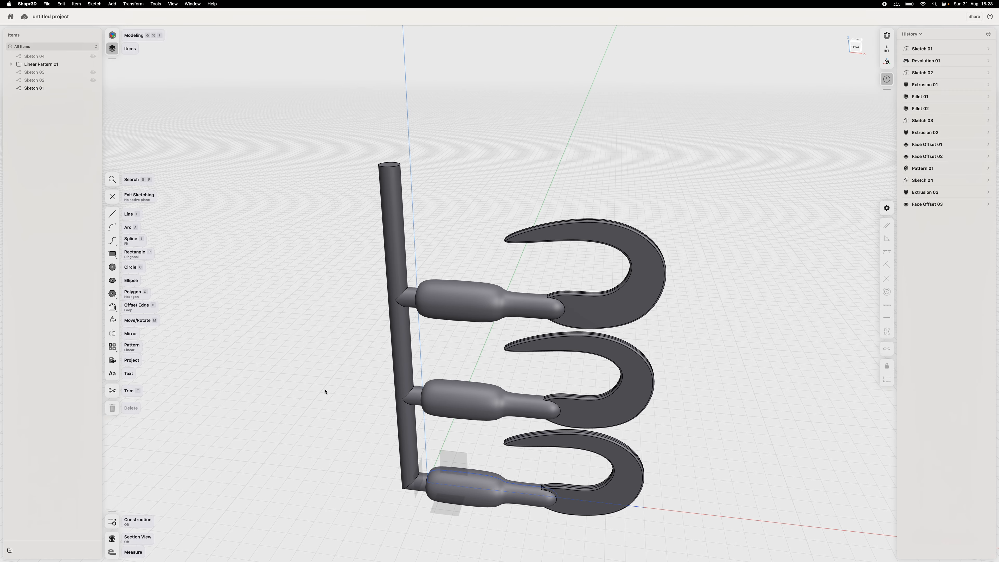
scroll(337, 506, "left", 5)
scroll(337, 506, "left", 3)
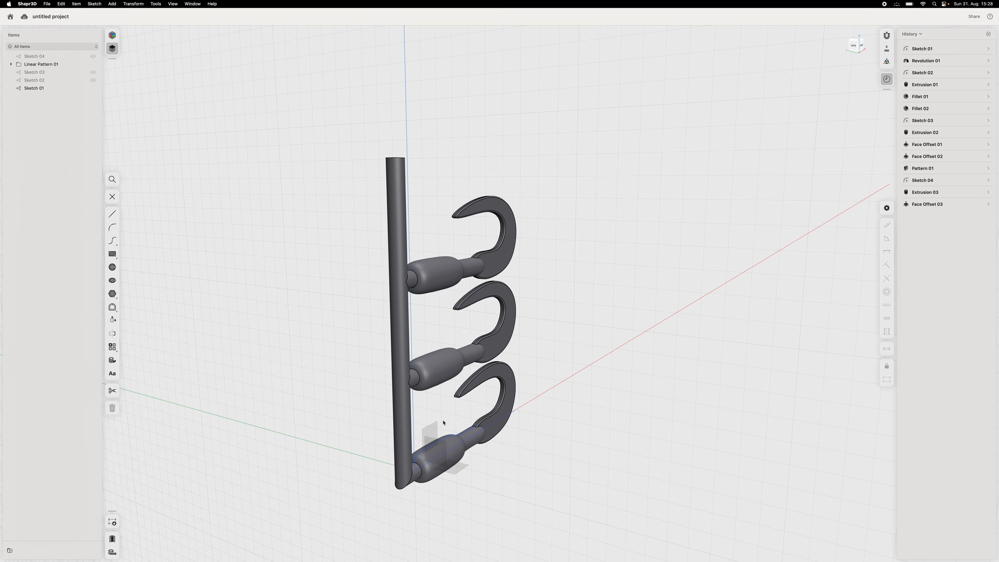
key("l")
left_click(508, 424)
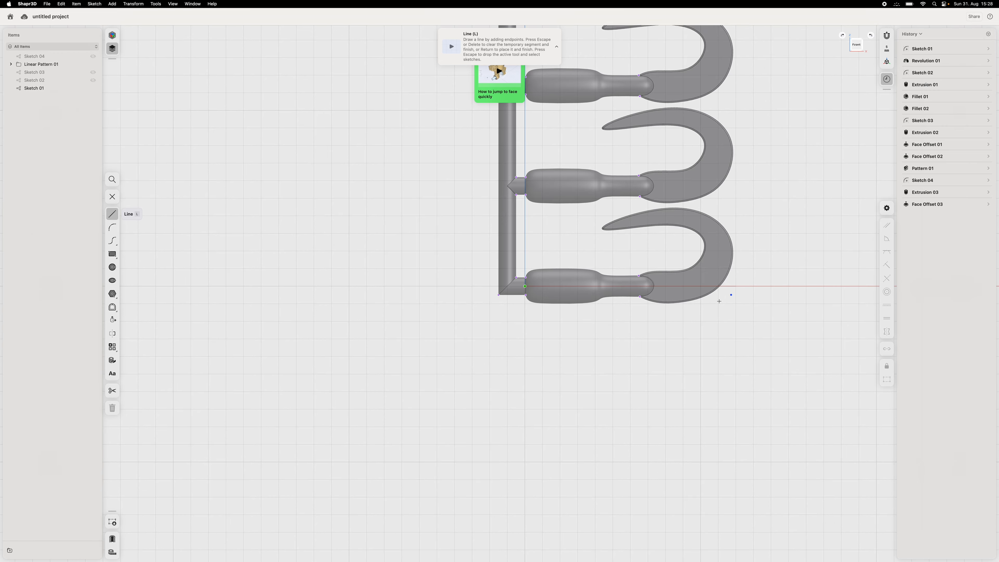
middle_click_drag(809, 277, 735, 411)
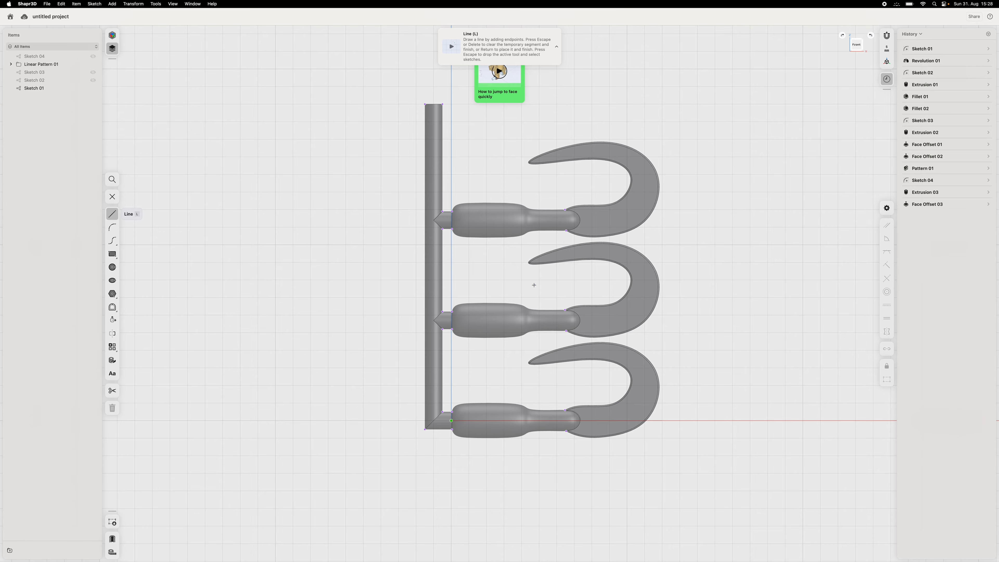
scroll(563, 362, "up", 5)
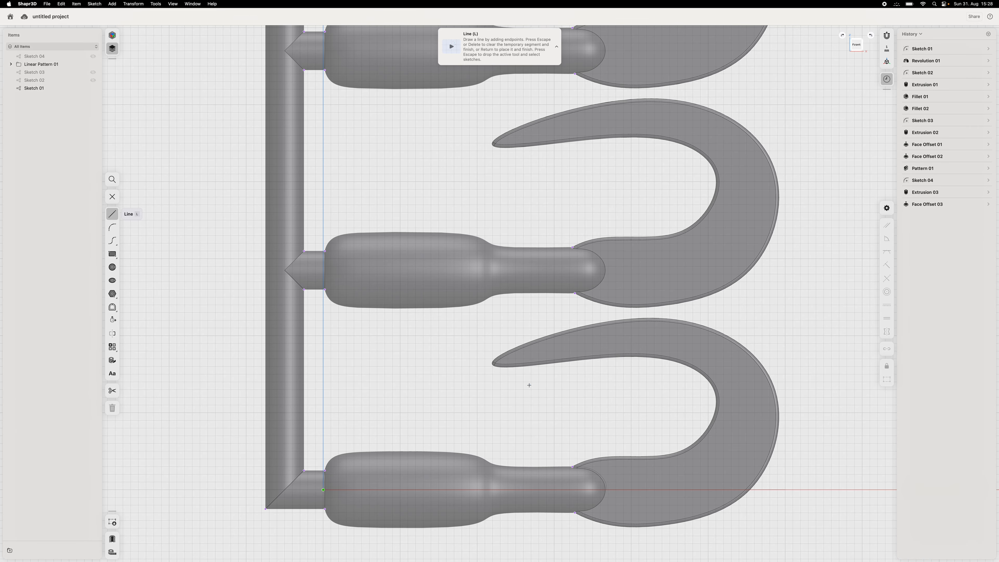
- Draw narrow rectangles from the lower and middle hook tips up into the handles above, about 1.94 by 10.55 mm and 2 by 10 mm
left_click(112, 254)
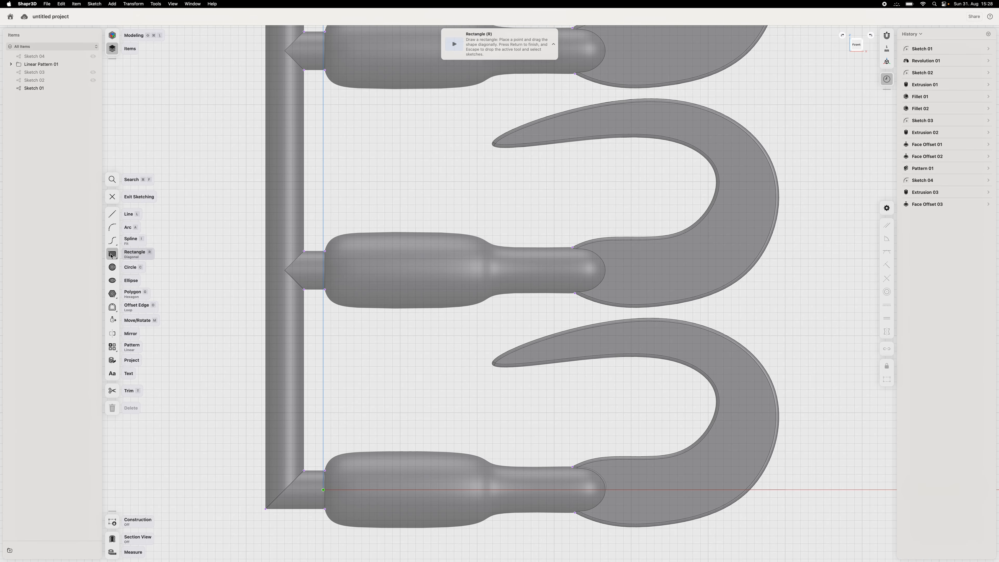
left_click(493, 362)
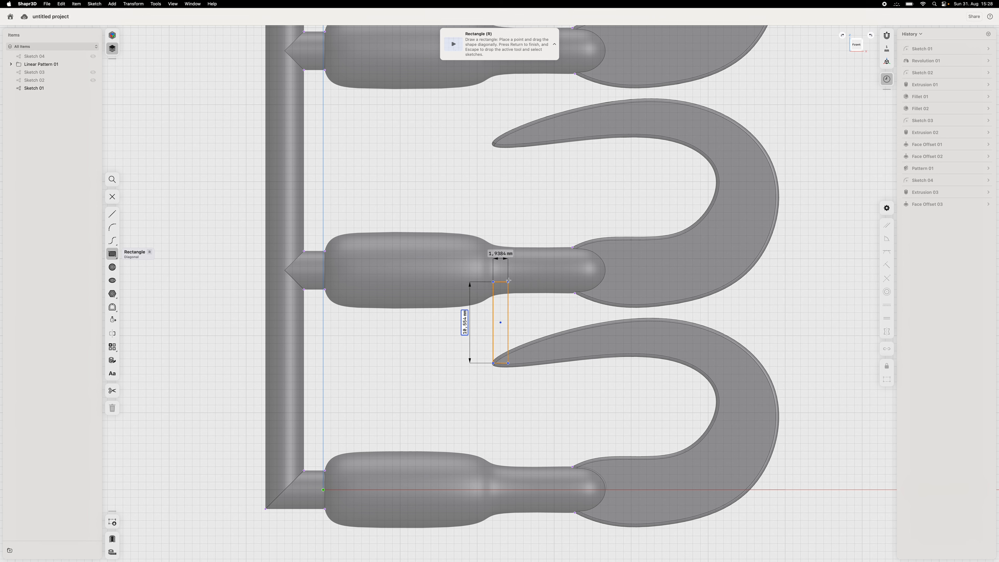
left_click(508, 281)
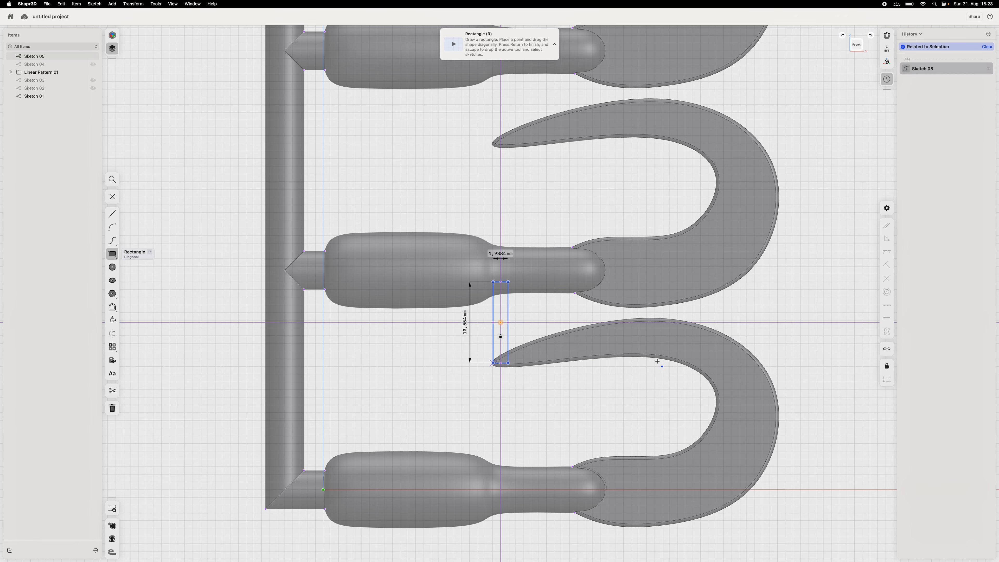
left_click(494, 144)
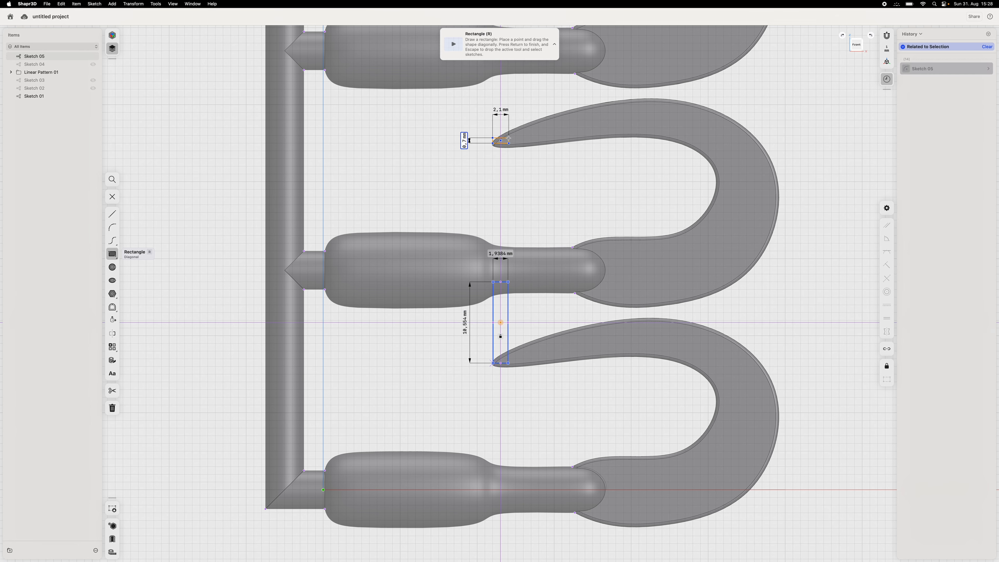
left_click(508, 66)
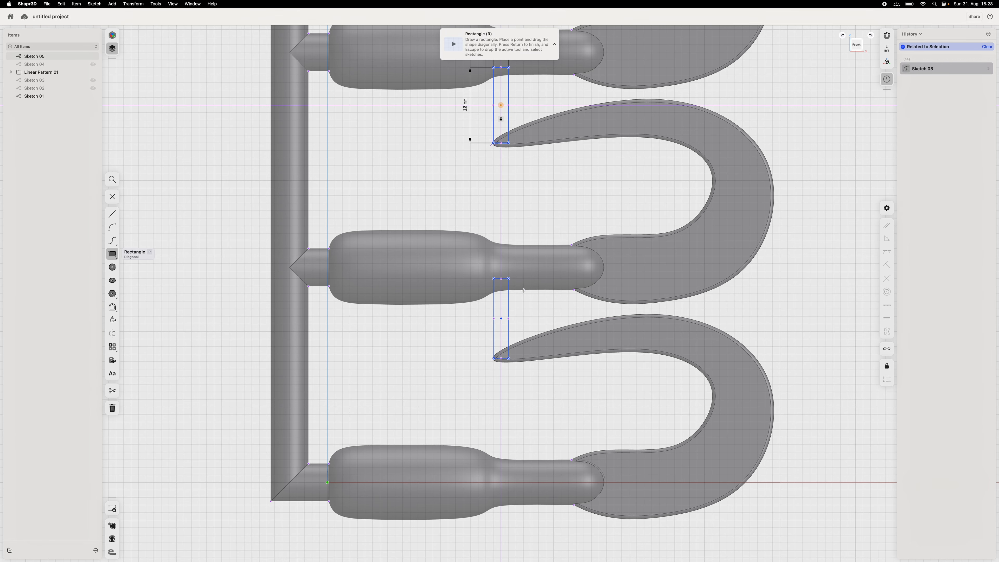
- Set the lower rectangle's width to 2 mm and its height to 10 mm
key("Escape")
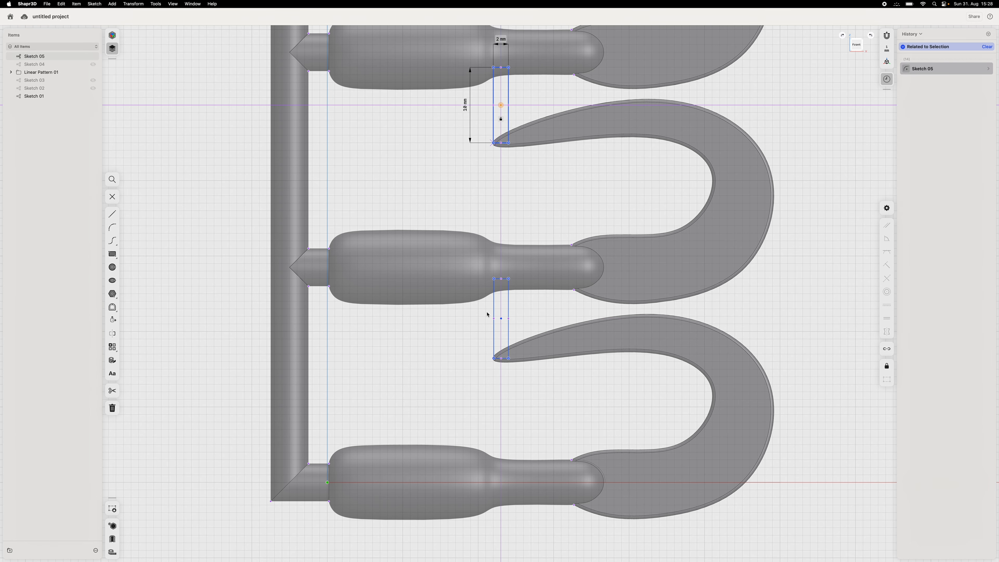
left_click(499, 279)
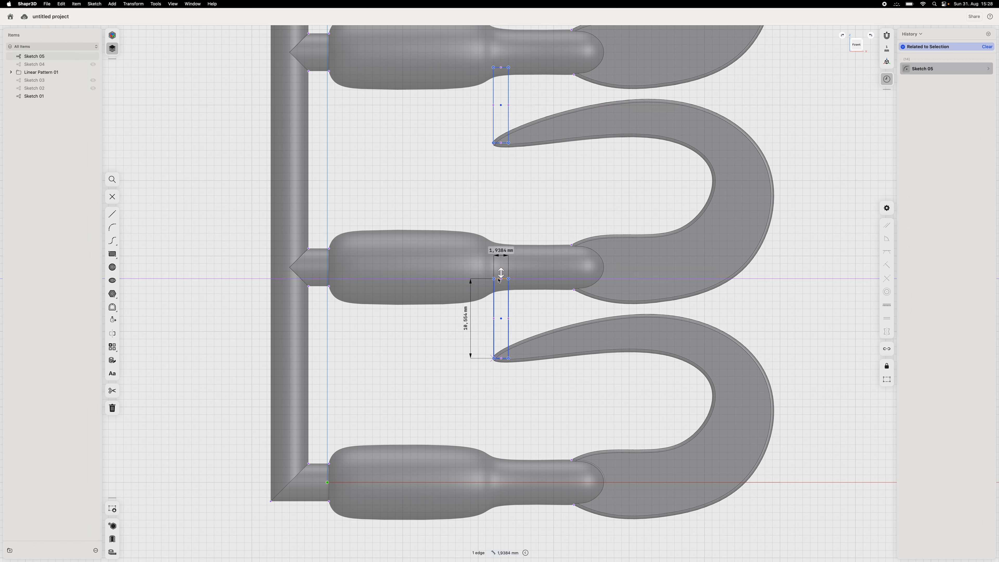
left_click(501, 252)
type("2")
key("Return")
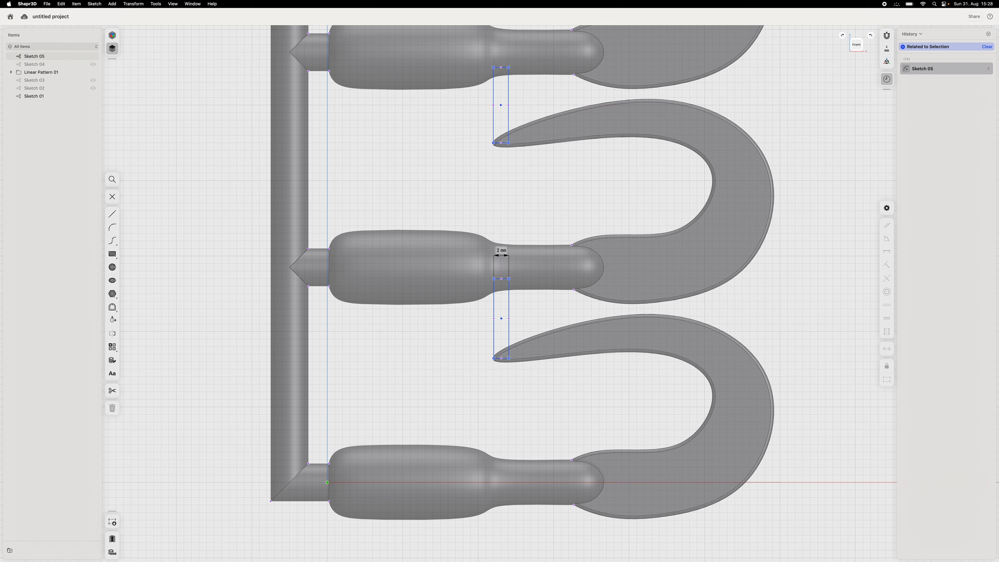
left_click(494, 330)
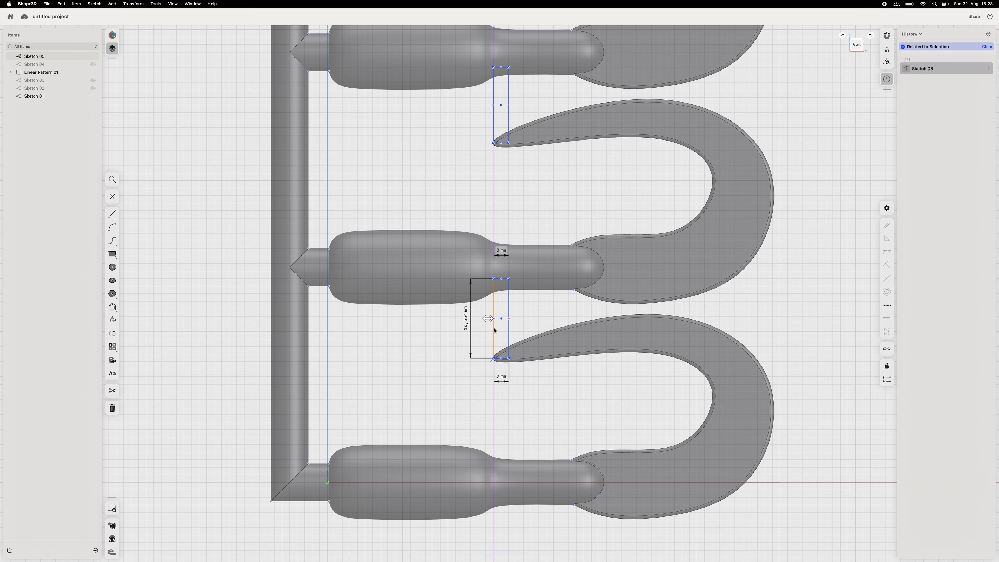
left_click(466, 319)
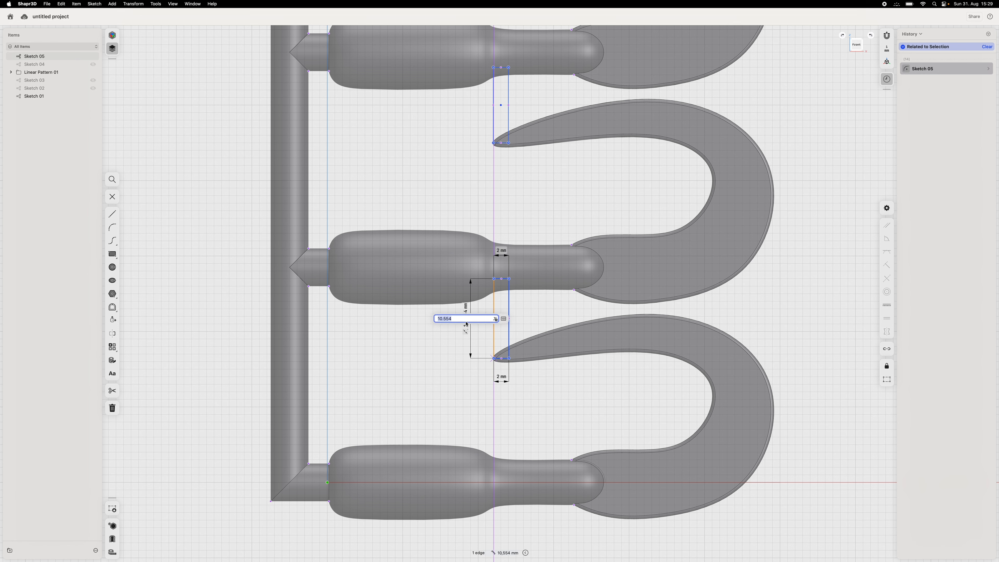
type("10")
key("Return")
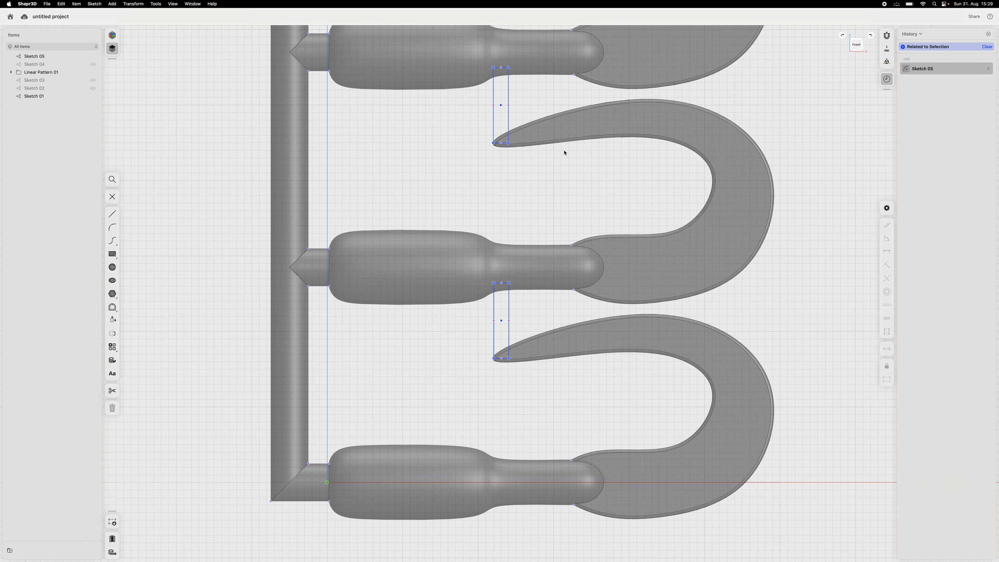
middle_click_drag(564, 150, 567, 244)
scroll(568, 237, "down", 3)
scroll(568, 240, "down", 2)
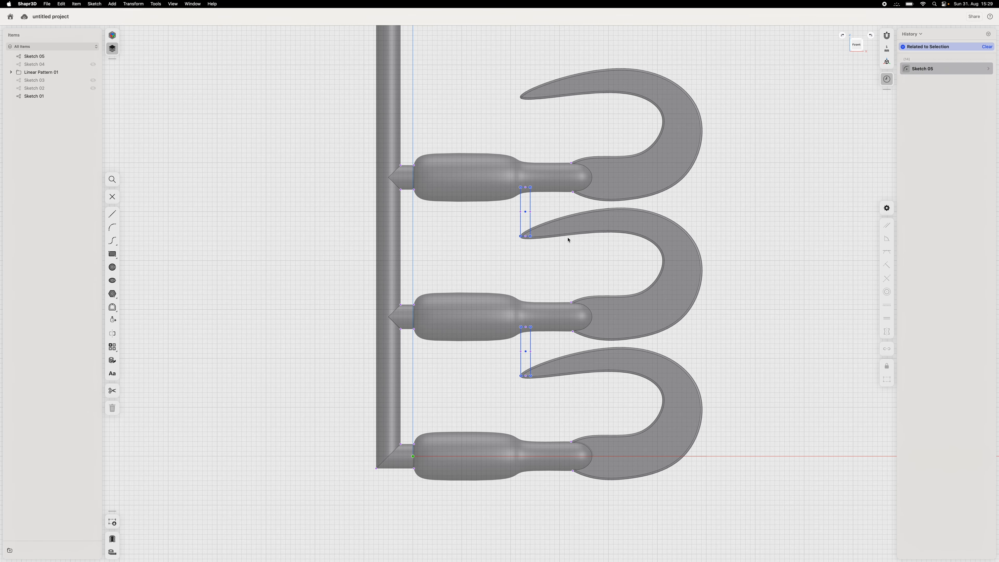